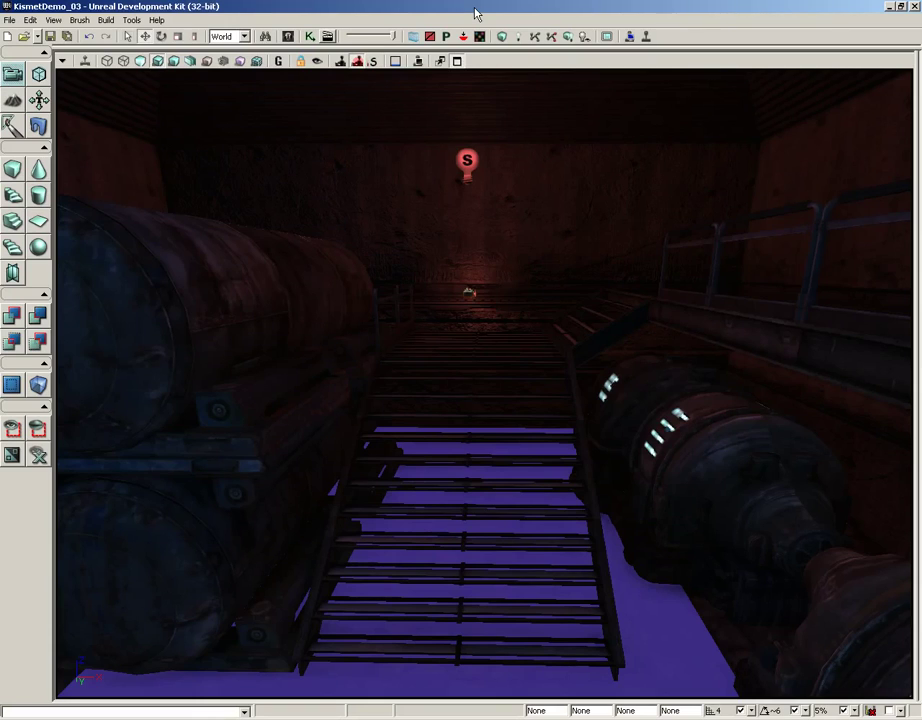
In the Kismet editor, unlink Play Announcement from the Trigger_2 Used event and move it up and away from the trigger
key("Up")
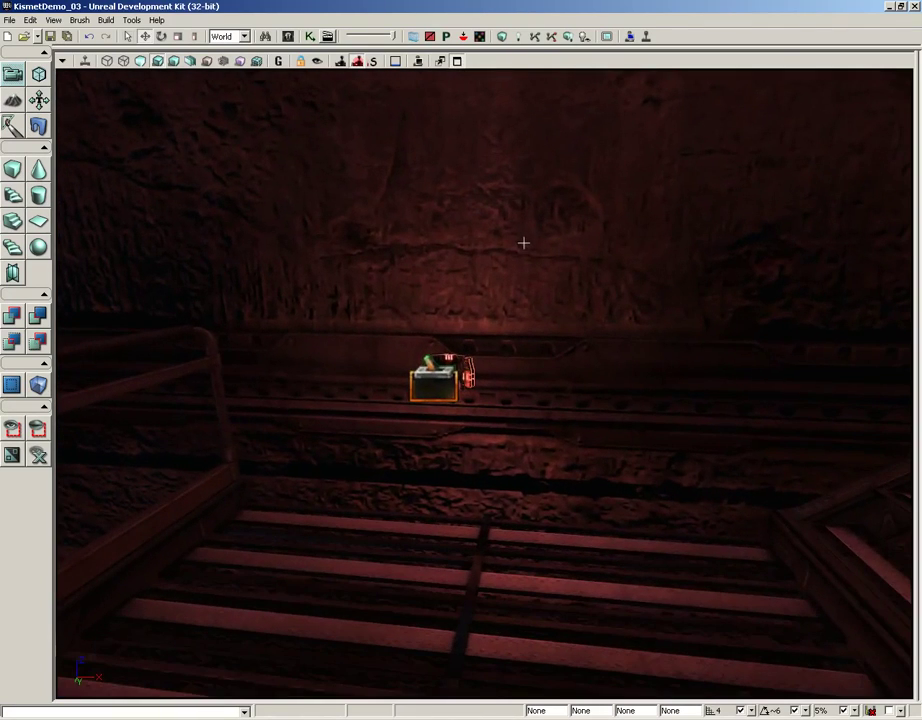
left_click(309, 36)
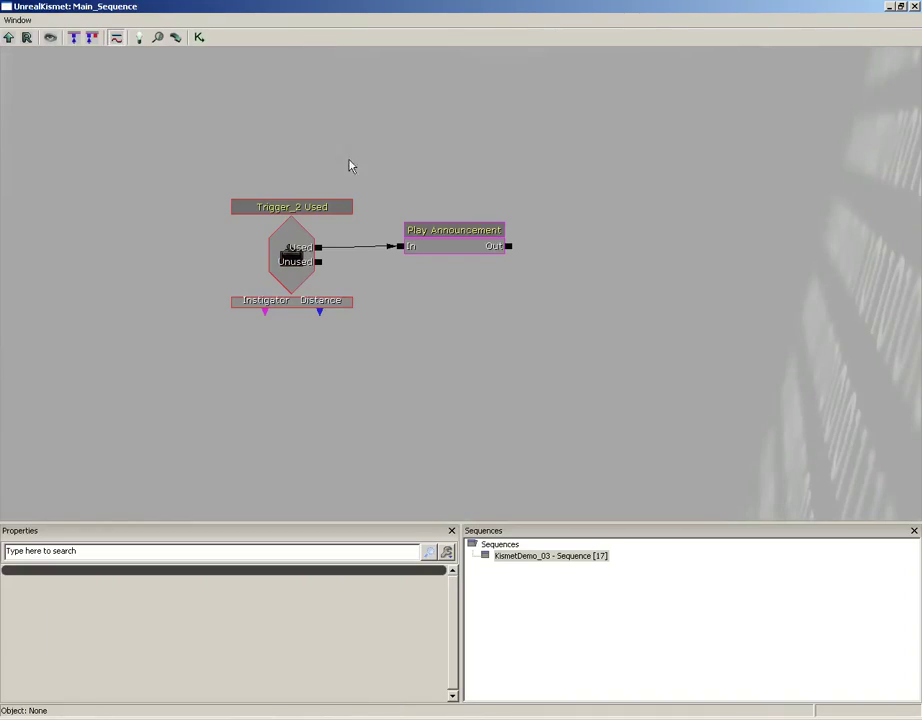
left_click(403, 247, "alt")
left_click(450, 249)
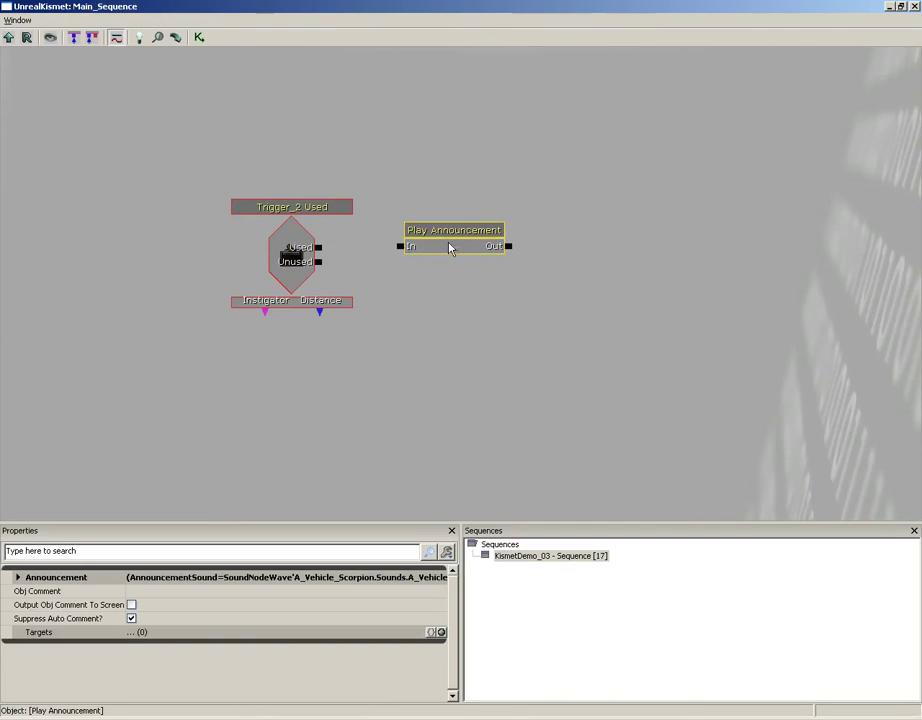
left_click_drag(434, 240, 601, 107)
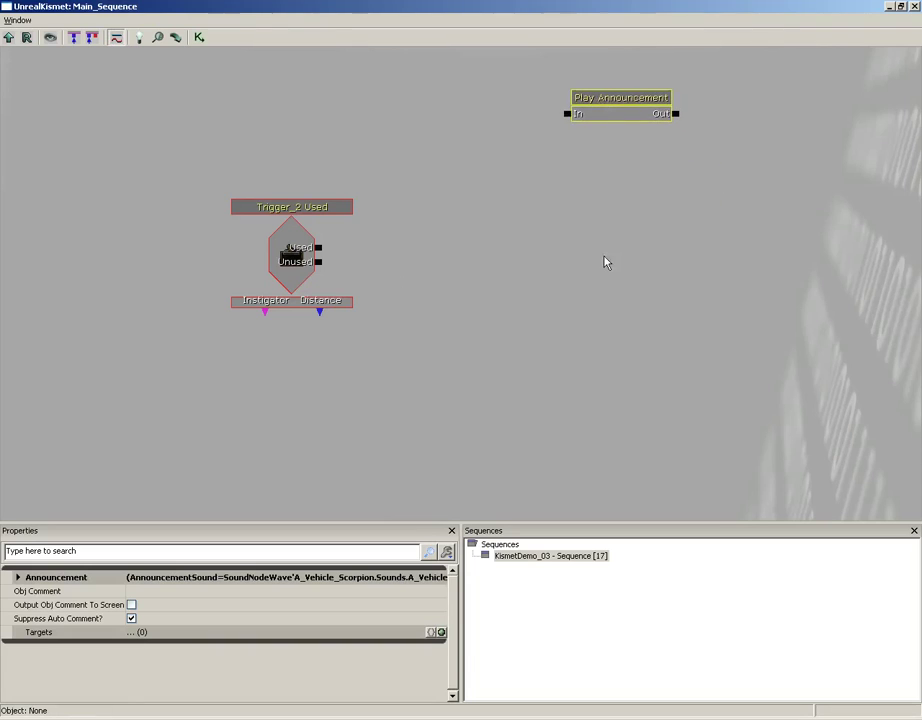
left_click_drag(605, 261, 623, 221)
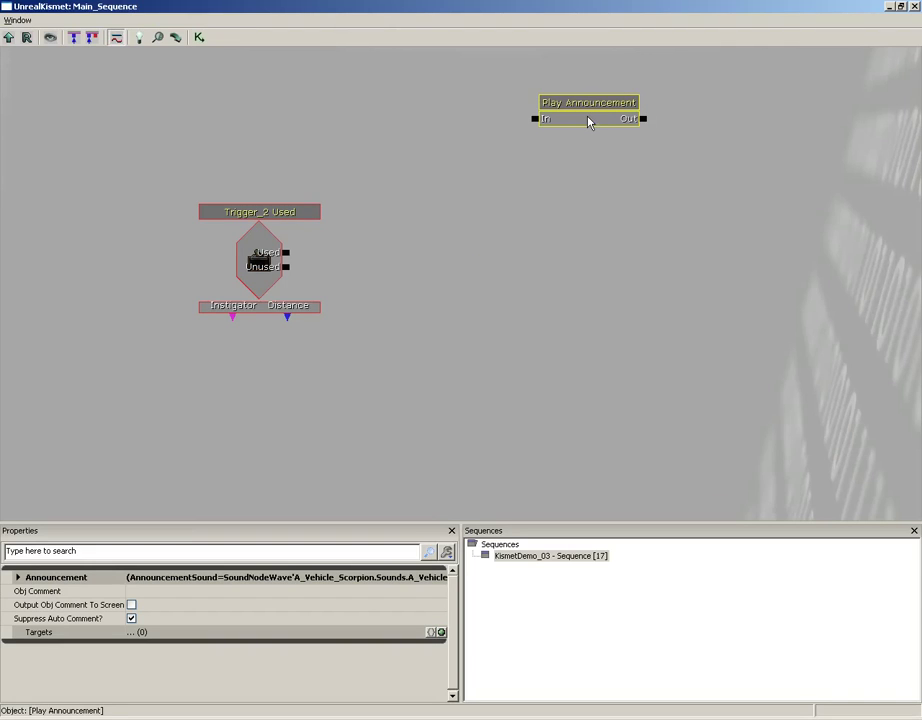
left_click_drag(623, 185, 604, 177)
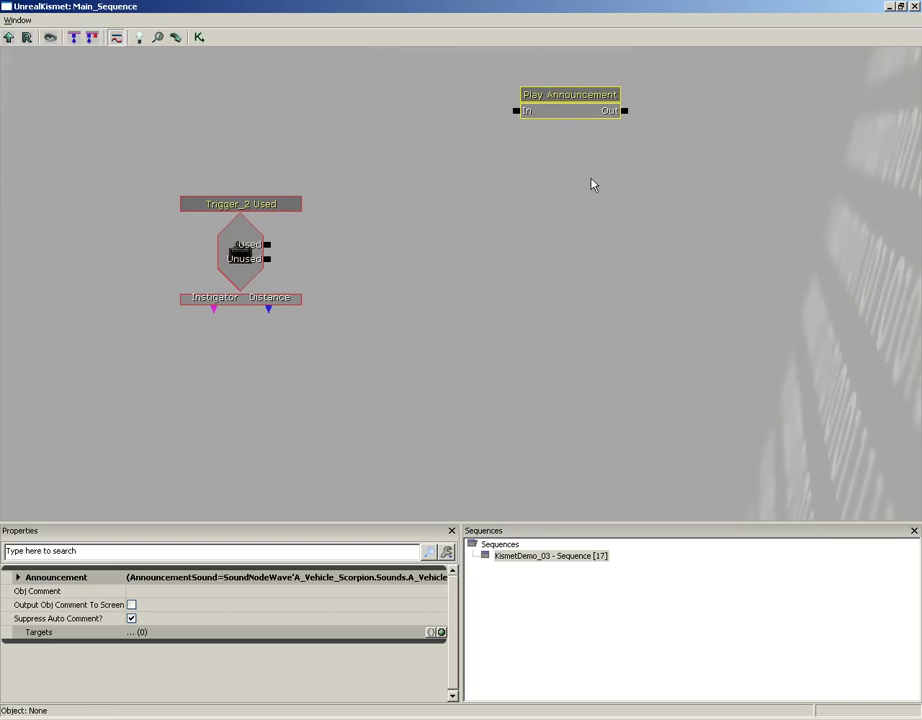
Make four copies of the Play Announcement action and place them below the original
key("ctrl+c")
key("ctrl+v")
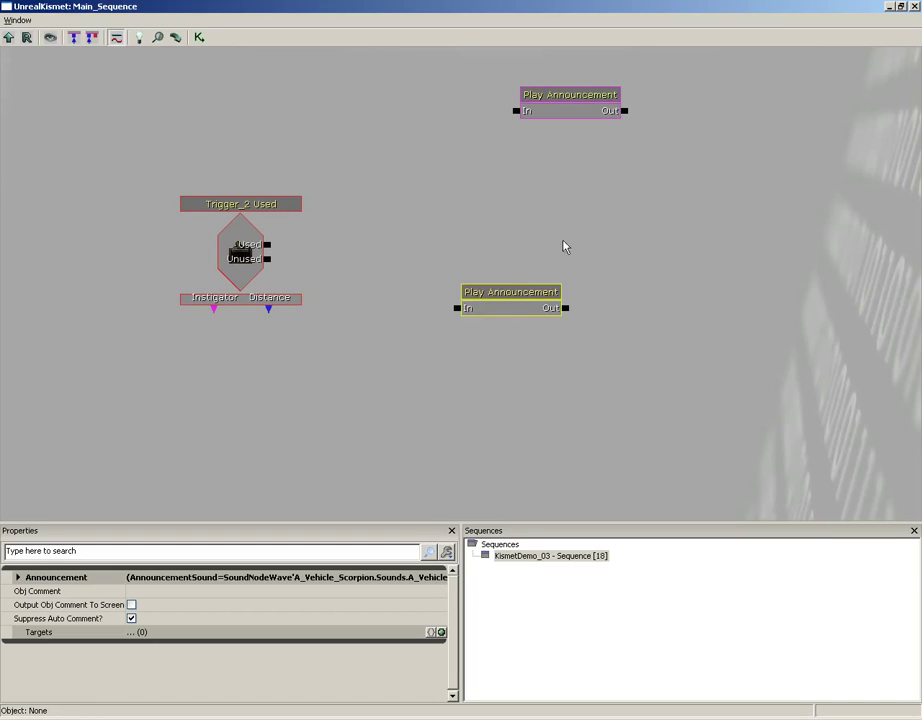
left_click_drag(514, 302, 580, 139)
key("ctrl+v")
key("ctrl+v")
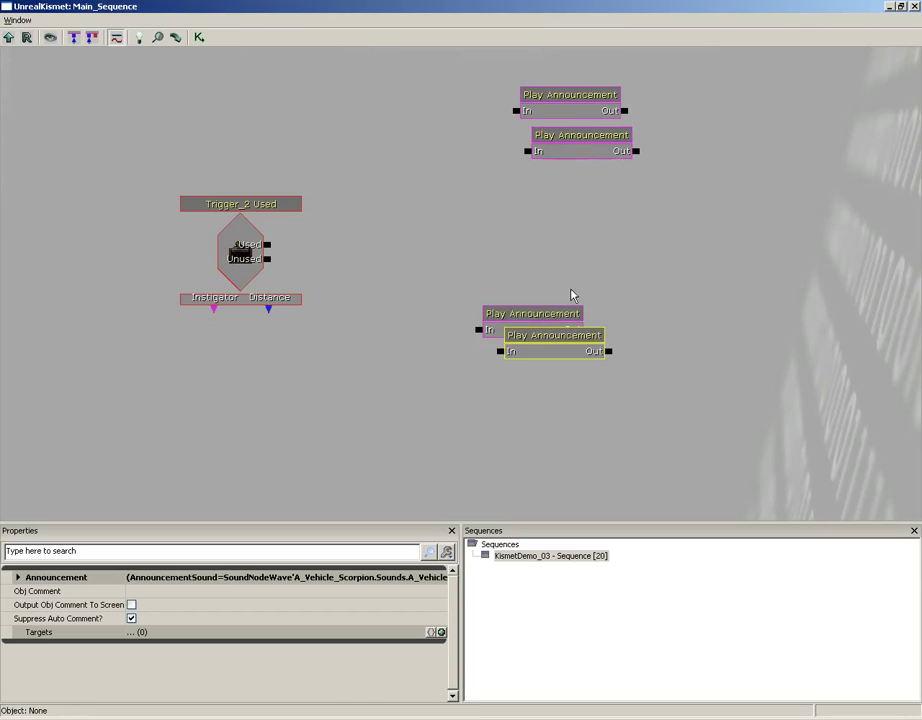
left_click_drag(514, 313, 587, 179)
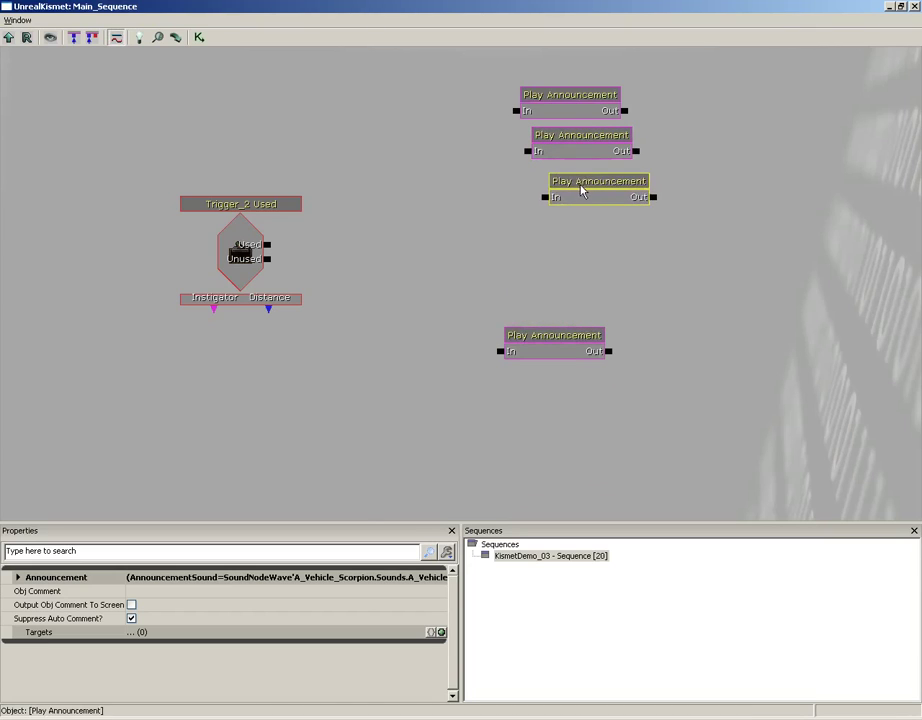
key("ctrl+v")
left_click_drag(541, 338, 600, 229)
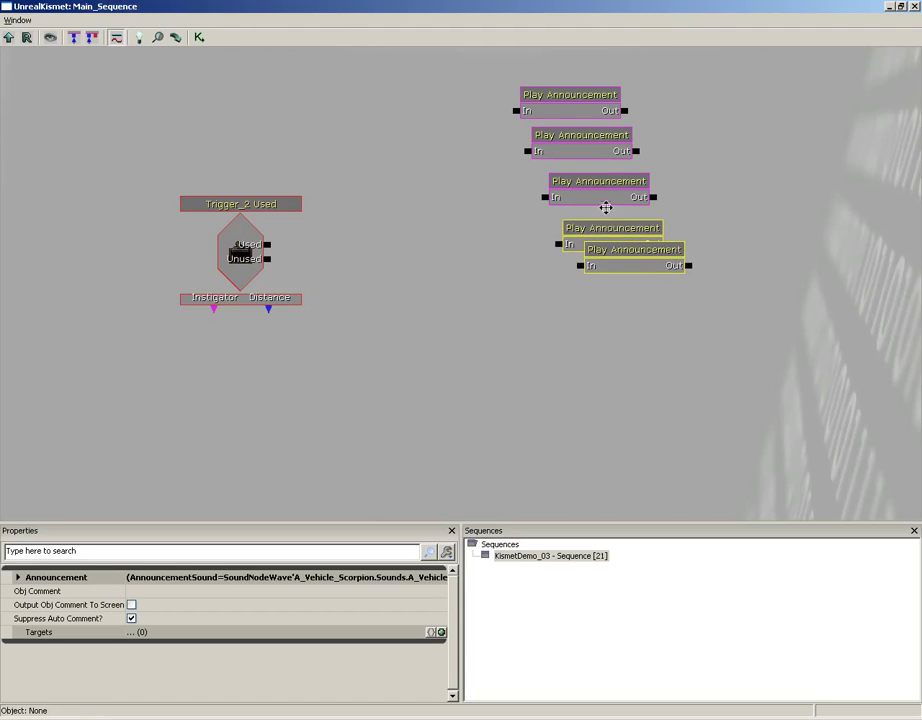
Separate the two overlapping Play Announcement copies so all five actions form an evenly spaced, staggered column
left_click_drag(616, 294, 651, 293)
left_click(649, 250, "ctrl")
left_click(645, 263)
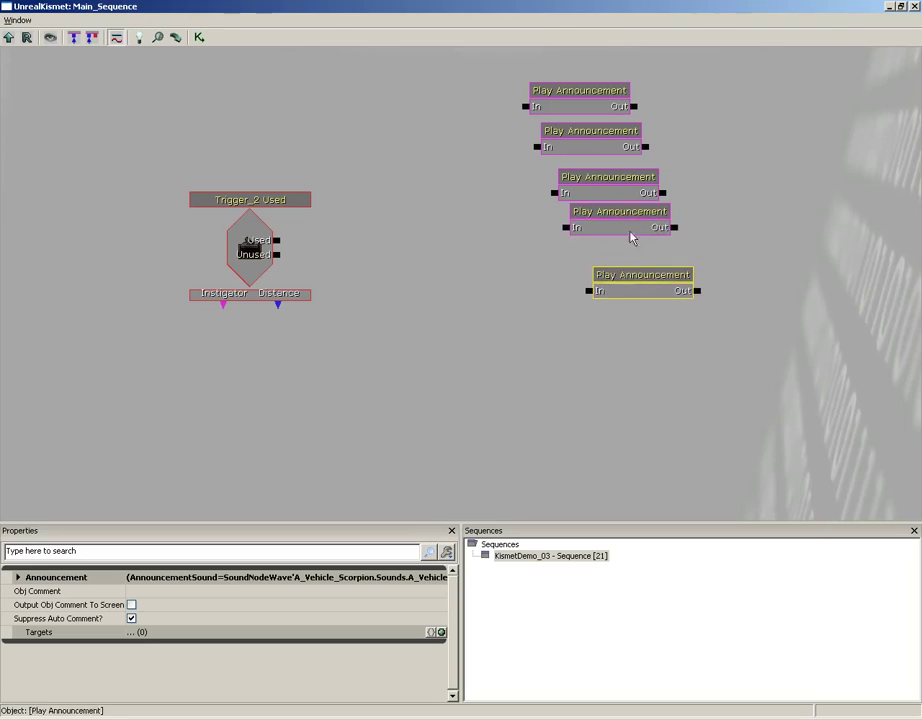
left_click(628, 222)
left_click_drag(628, 222, 630, 240)
Expand the Announcement properties and set the second Play Announcement's text to "Please leave this switch alone."
left_click(579, 106)
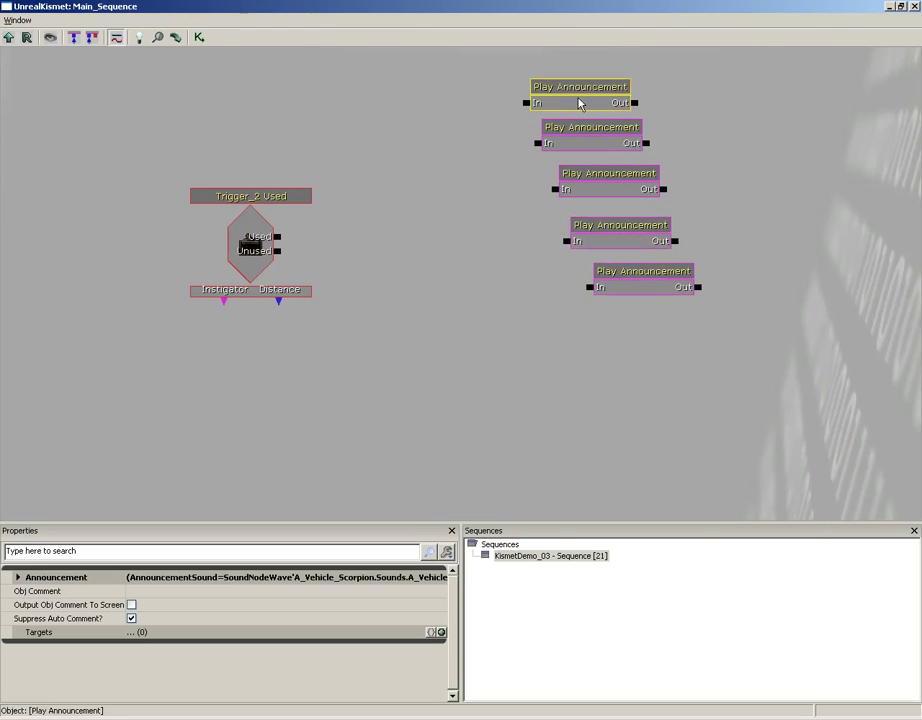
left_click(64, 580)
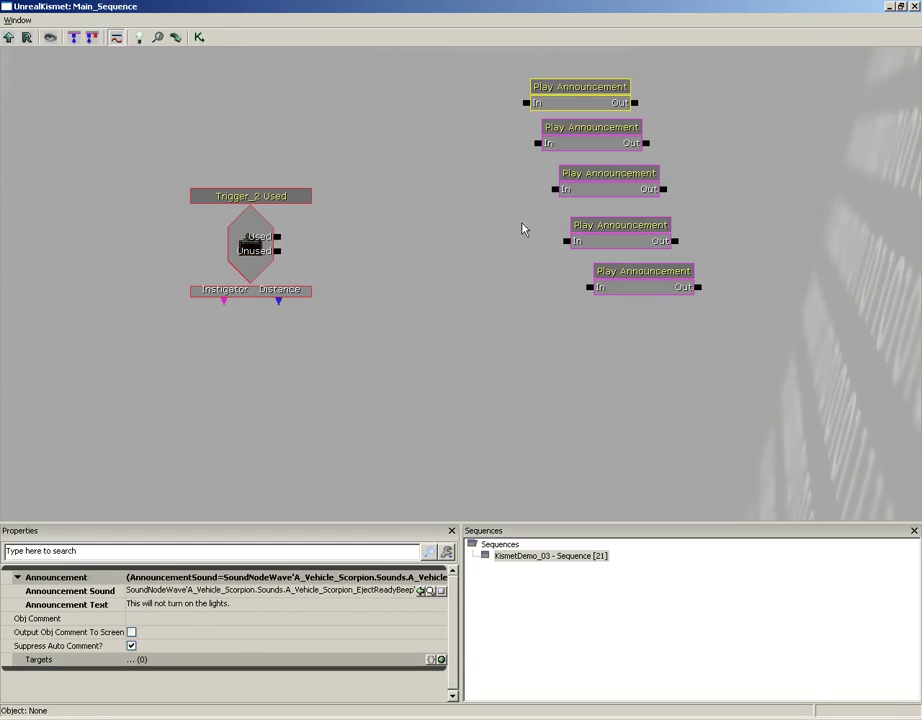
left_click(605, 138)
left_click(178, 605)
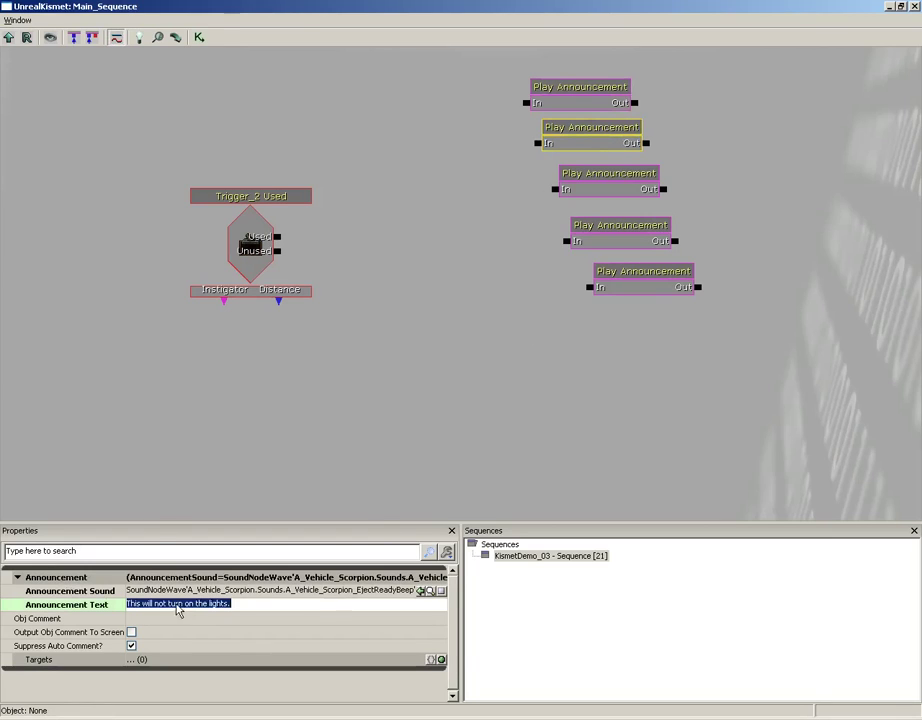
type("P")
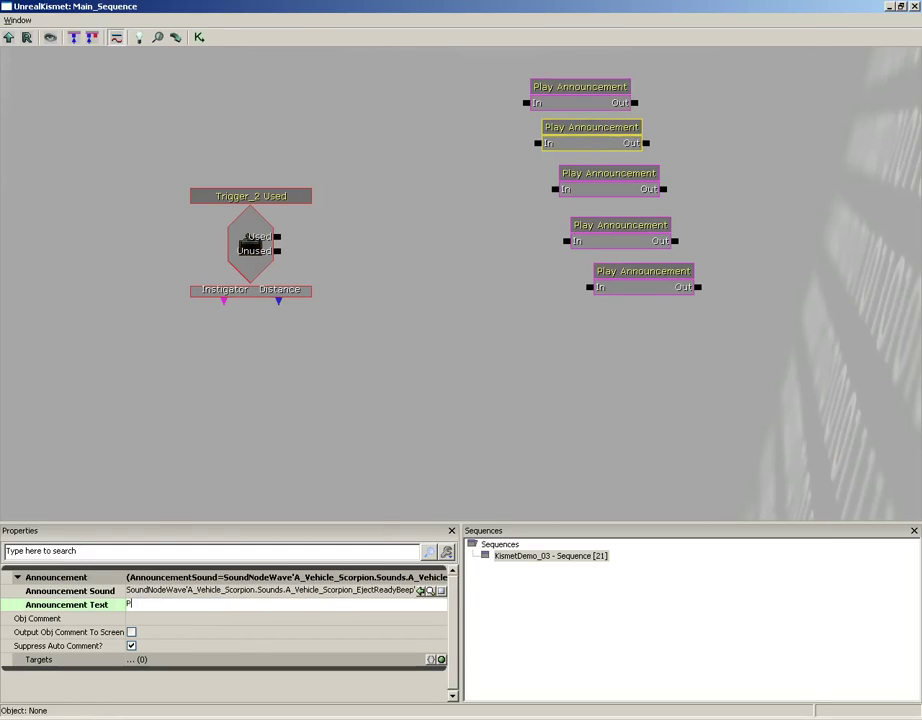
type("lease leave this switch alone.")
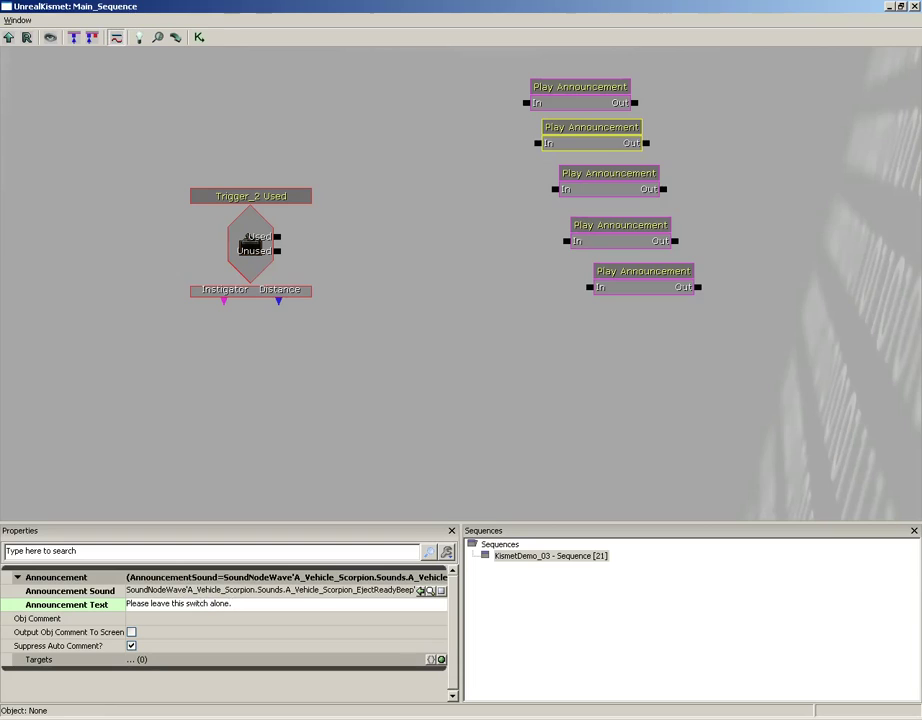
Set the third Play Announcement's text to "The light switch is behind you, by the door."
left_click(598, 180)
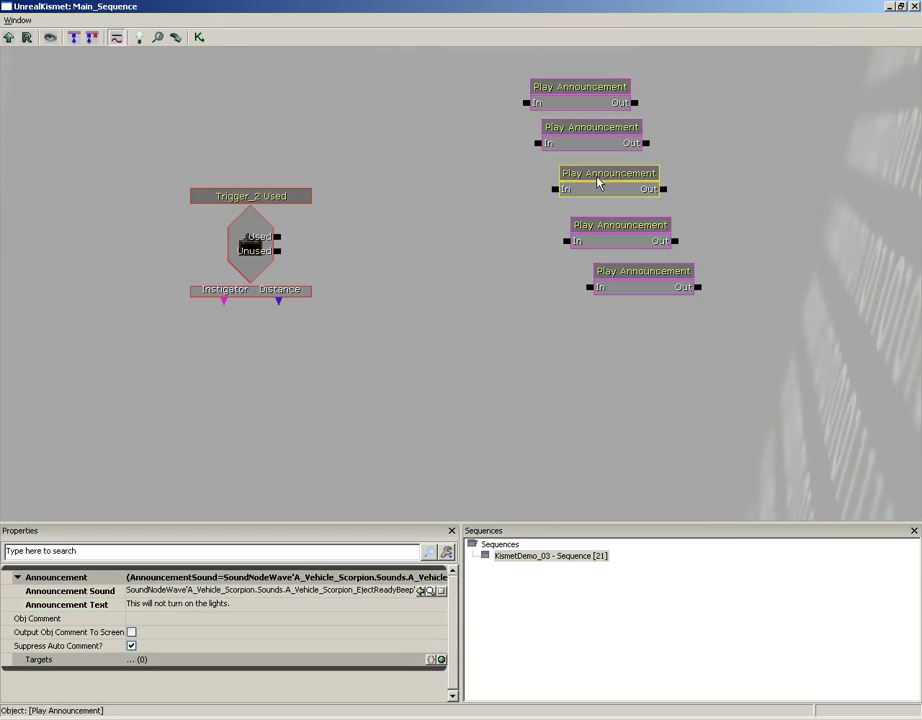
left_click(220, 605)
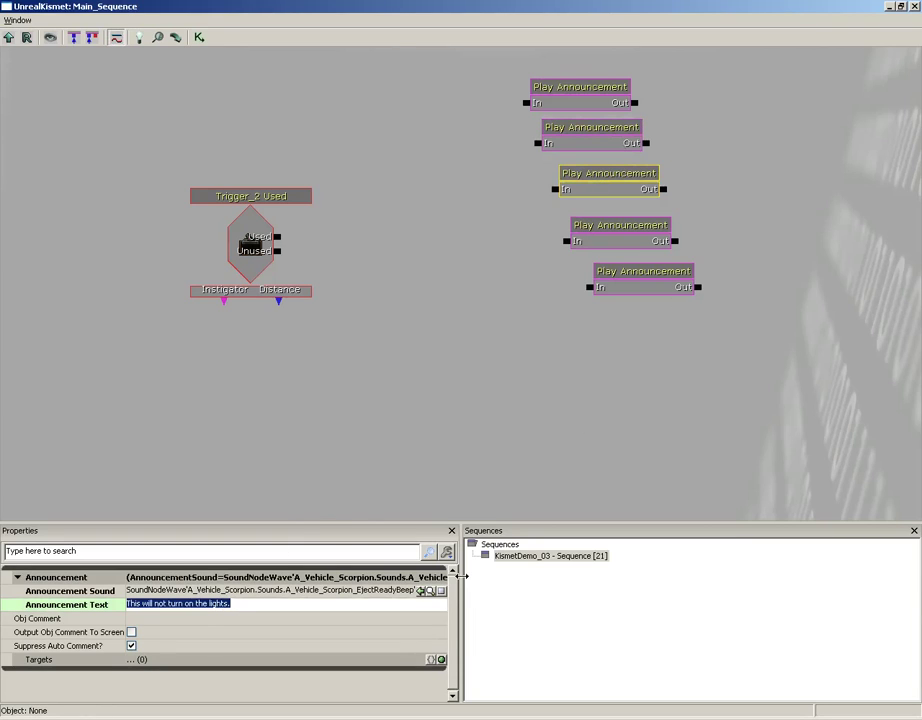
type("The light sw")
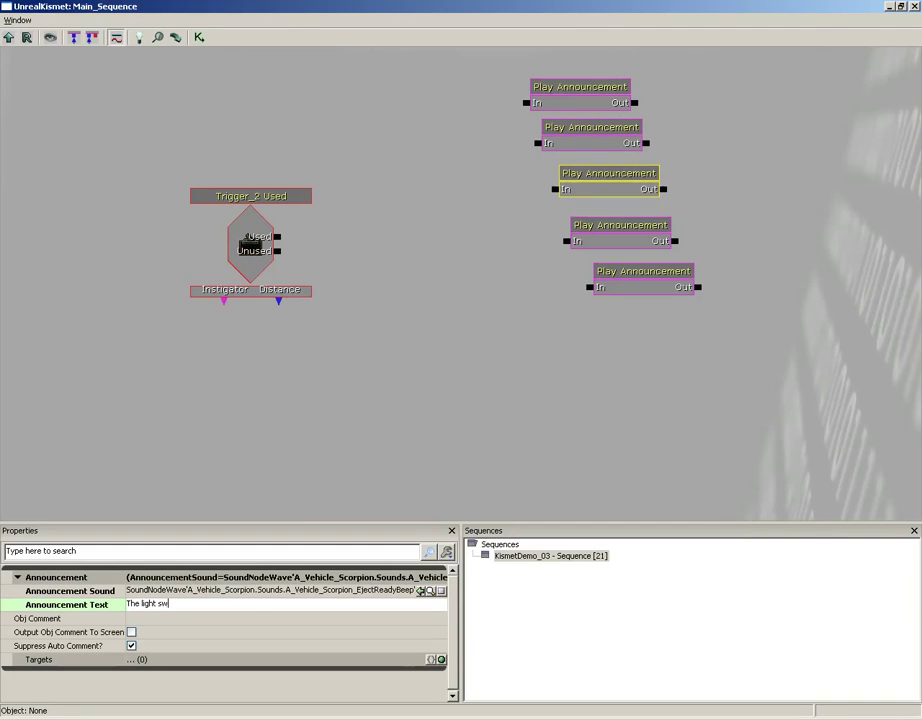
type("itch is behind you, by the door.")
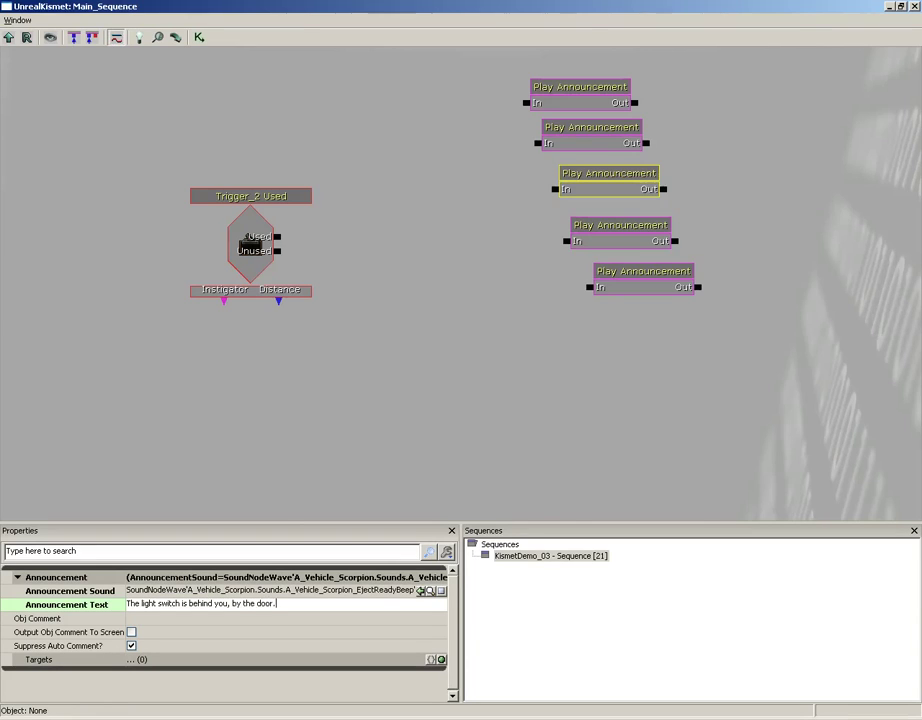
Set the fourth Play Announcement's announcement text to "I'm warning you."
left_click(576, 238)
left_click(208, 590)
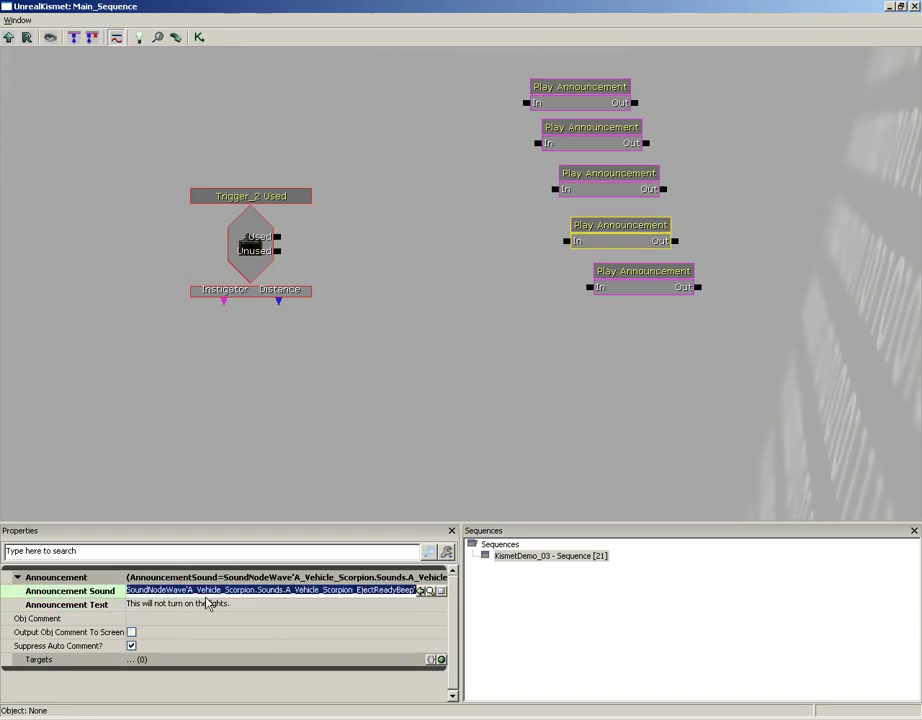
left_click(233, 604)
type("I'm wa")
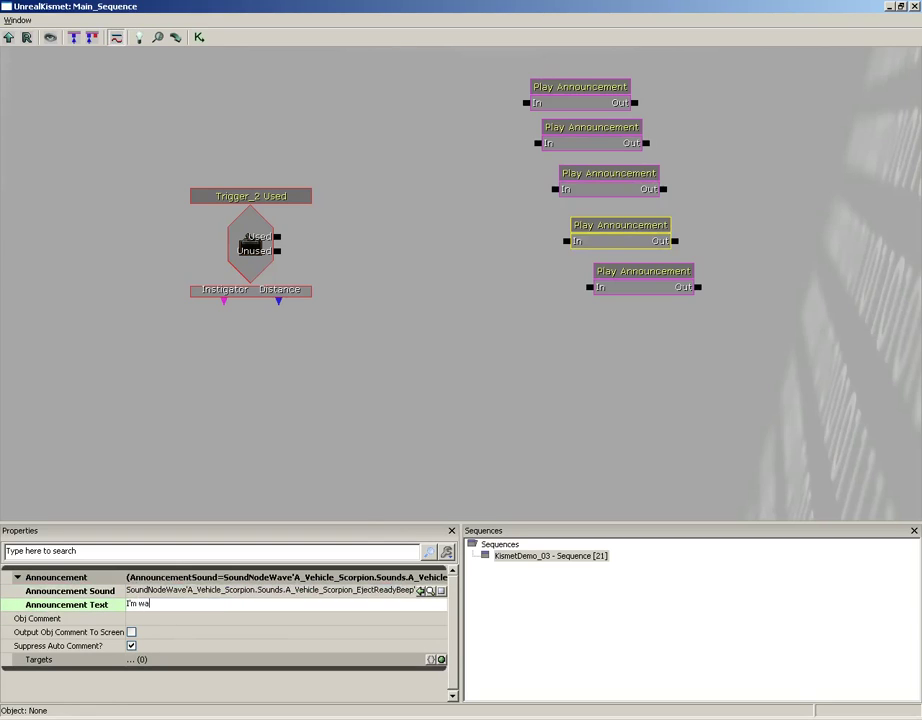
type("rning you.")
Set the fifth Play Announcement's announcement text to "Okay, have it your way..."
left_click(650, 274)
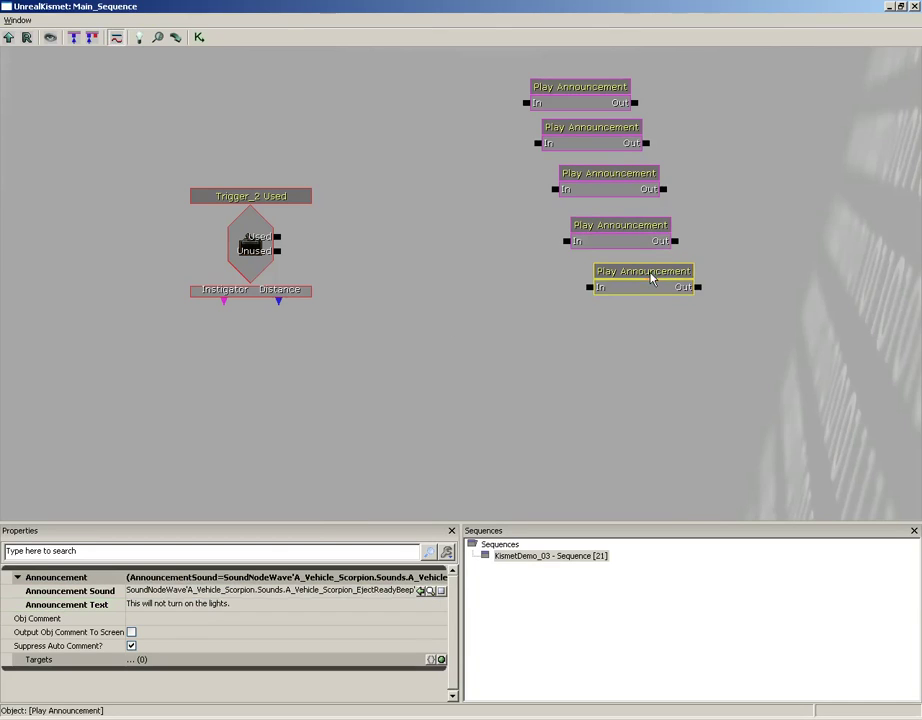
left_click(177, 605)
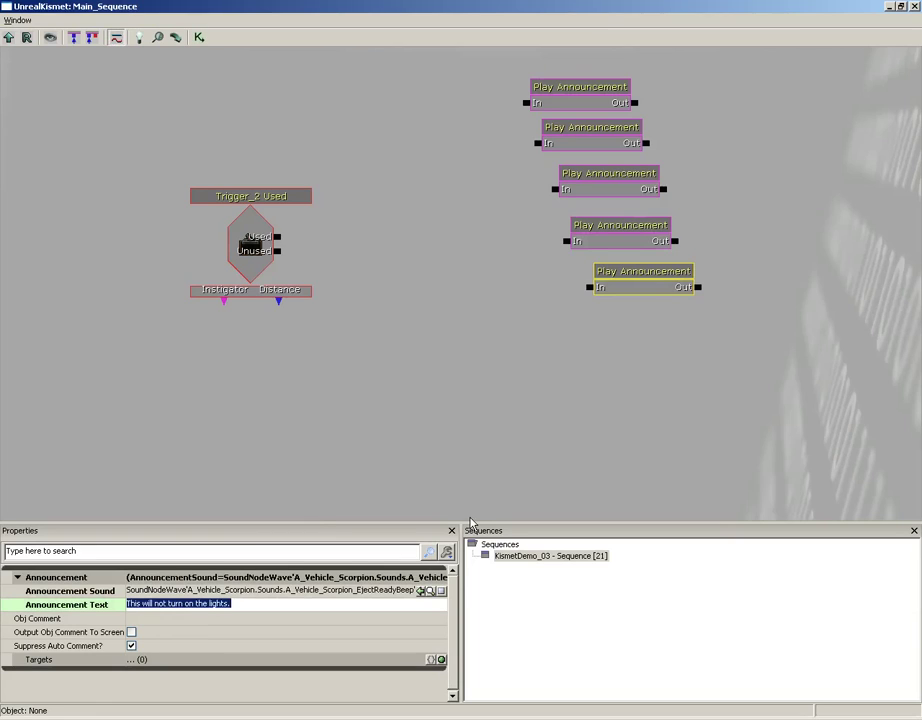
type("Okay, ha")
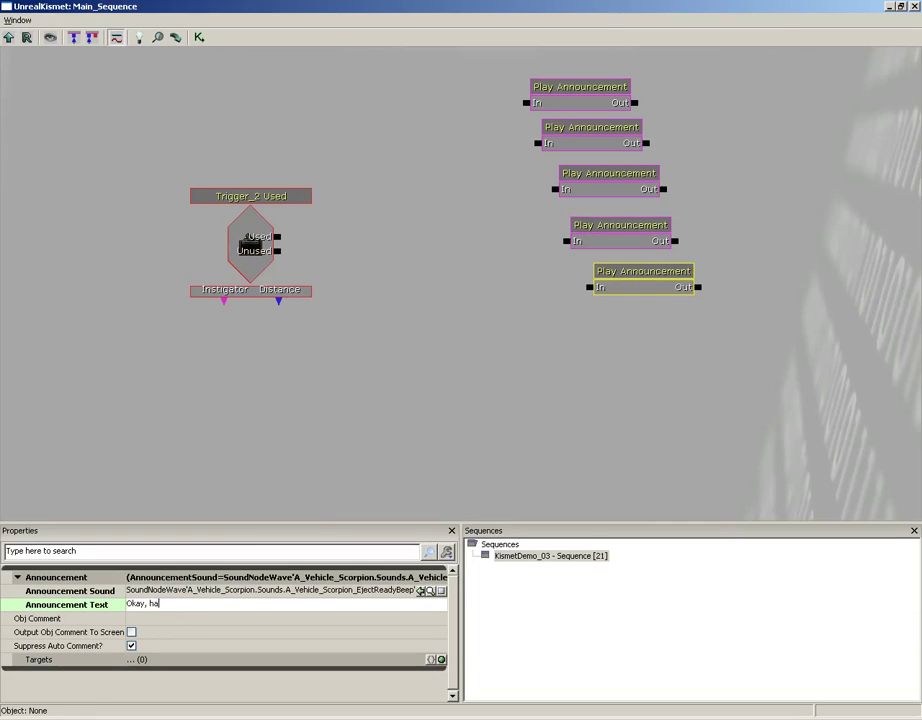
type("ve it your way...")
key("Return")
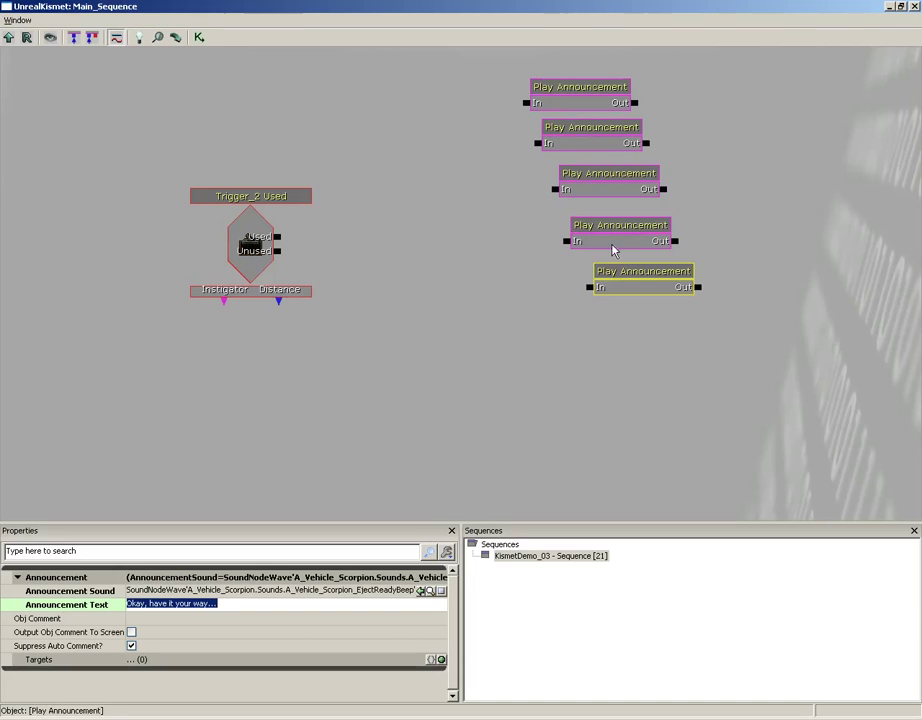
Add a Switch action between the trigger event and the announcements, and set its Link Count to 5
right_click(389, 217)
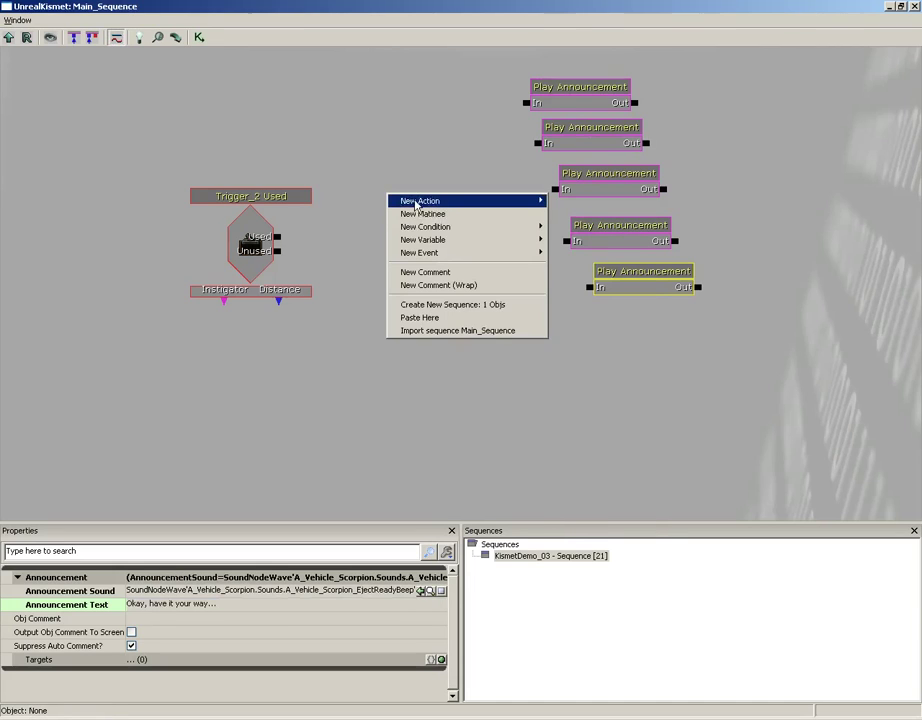
mouse_move(420, 201)
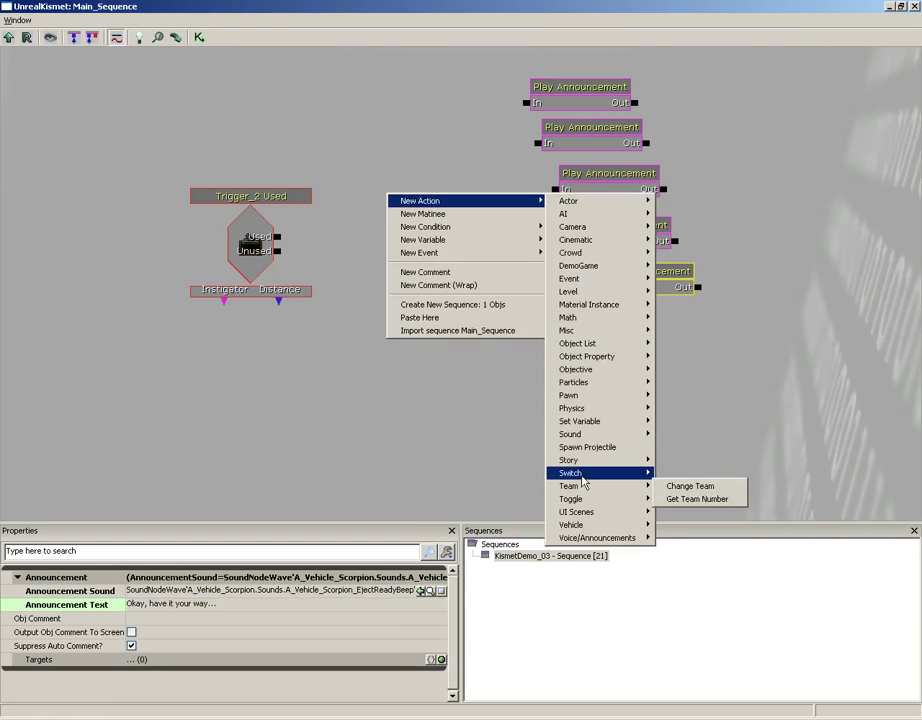
mouse_move(600, 473)
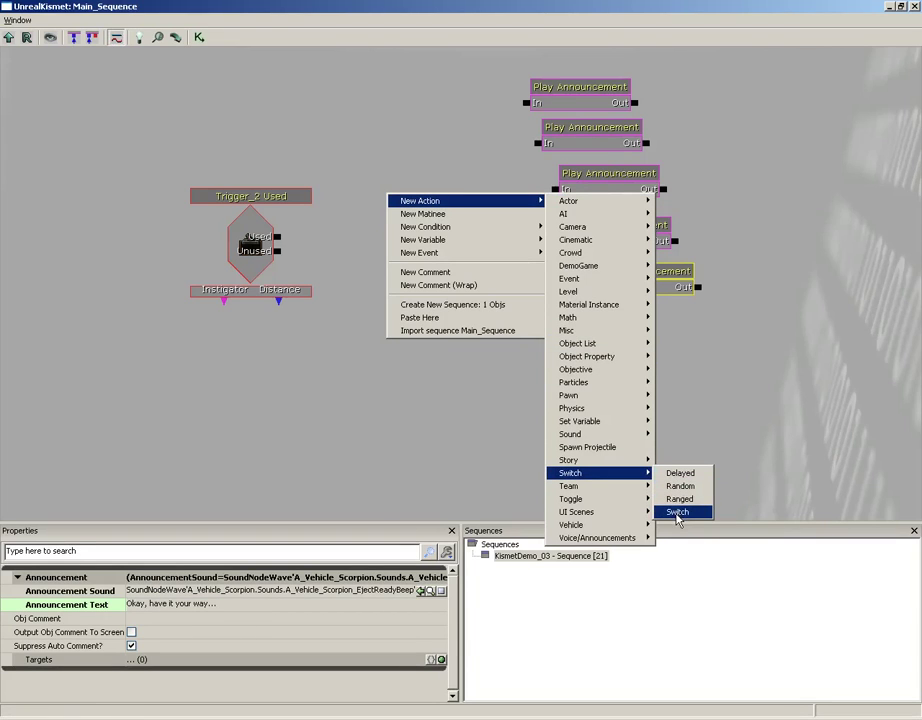
left_click(677, 513)
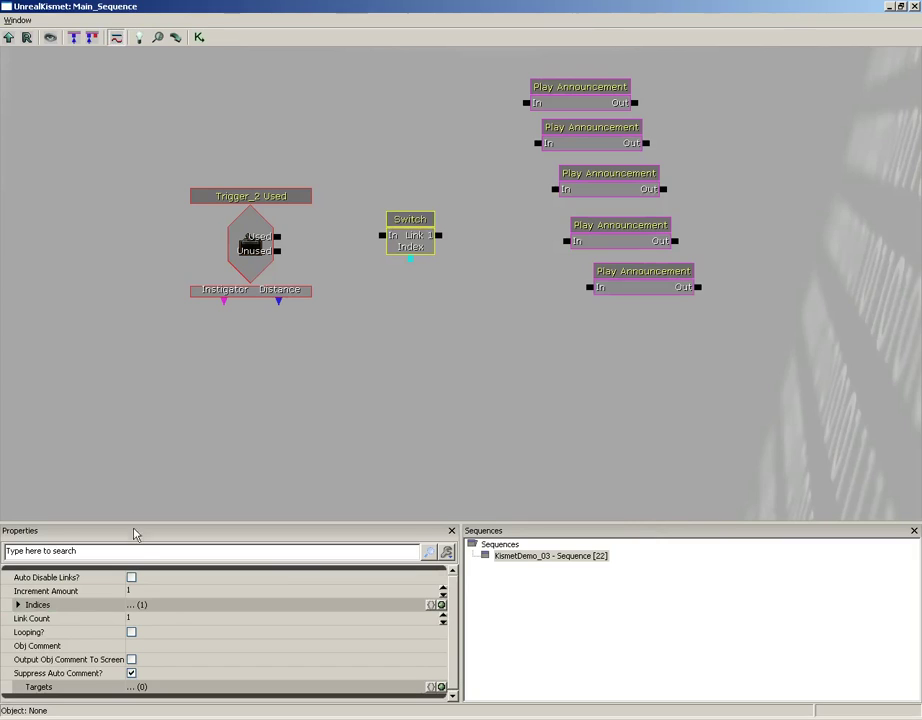
left_click(183, 620)
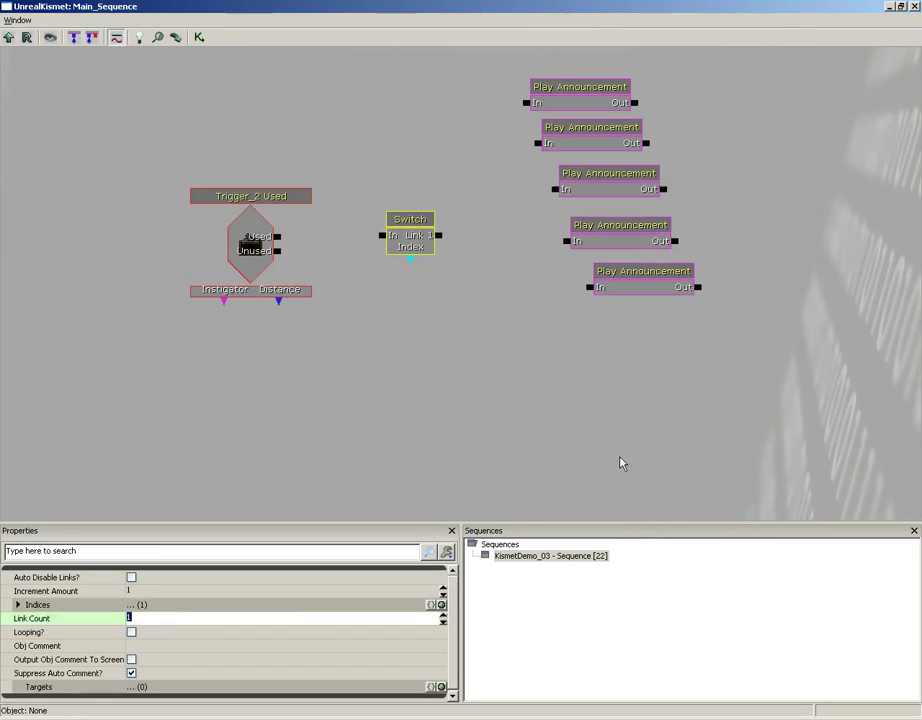
type("5")
key("Return")
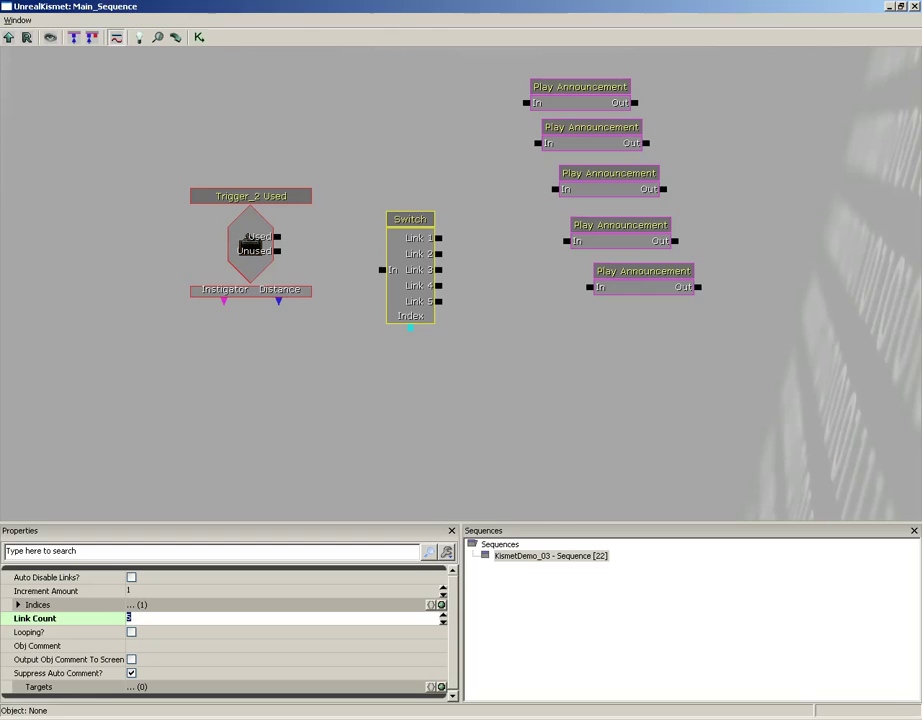
Connect the Switch's Link 1 to Link 5 outputs to the five Play Announcements in order, and the trigger's Used output to the Switch input
left_click(439, 240)
left_click_drag(439, 240, 527, 103)
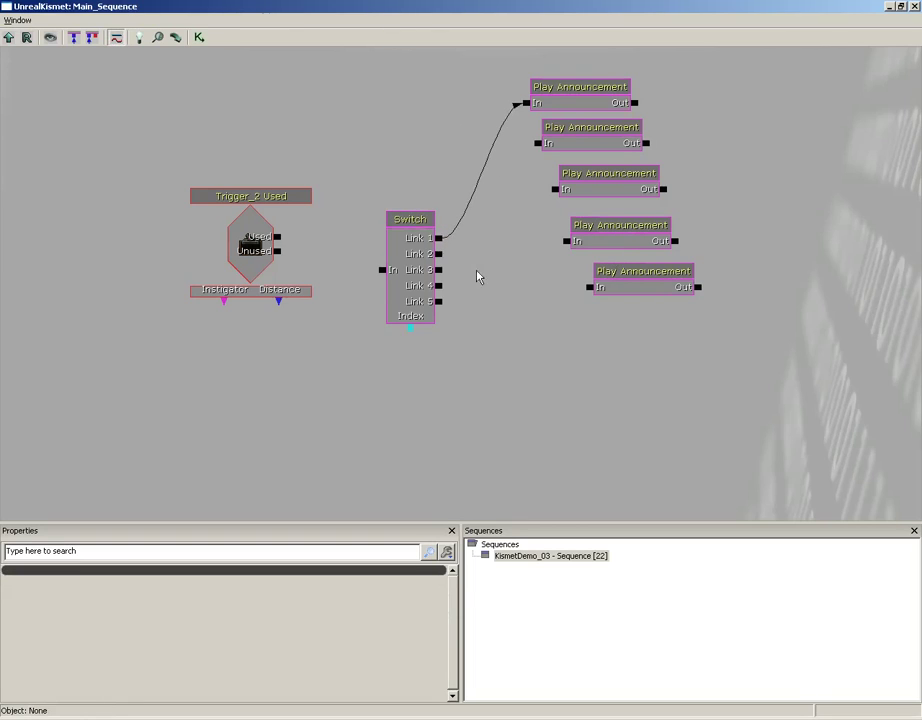
left_click_drag(438, 255, 539, 144)
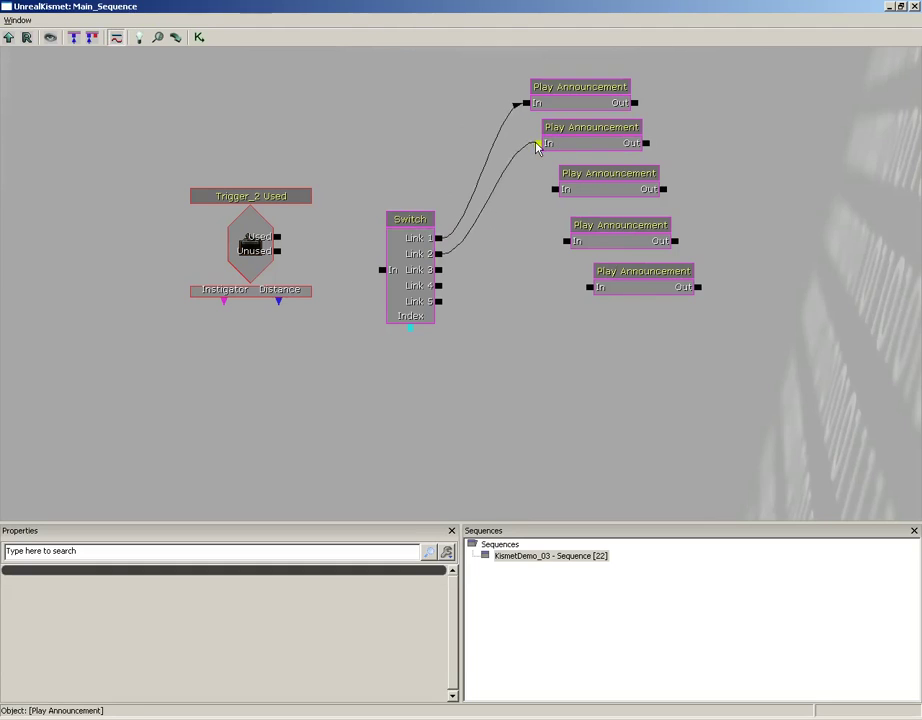
left_click_drag(438, 270, 554, 189)
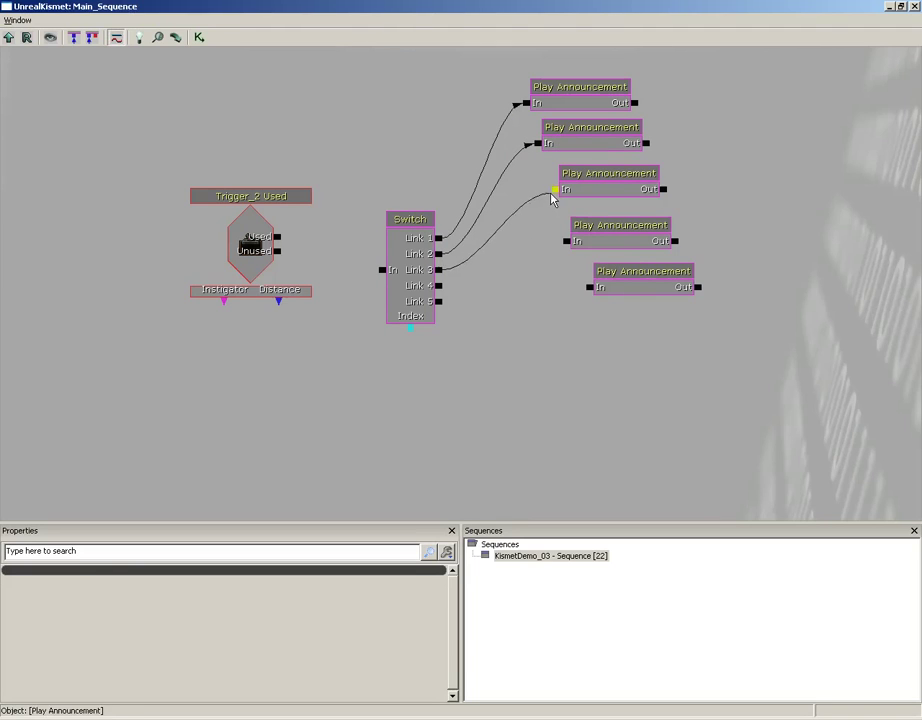
left_click_drag(438, 286, 568, 241)
left_click_drag(440, 301, 589, 288)
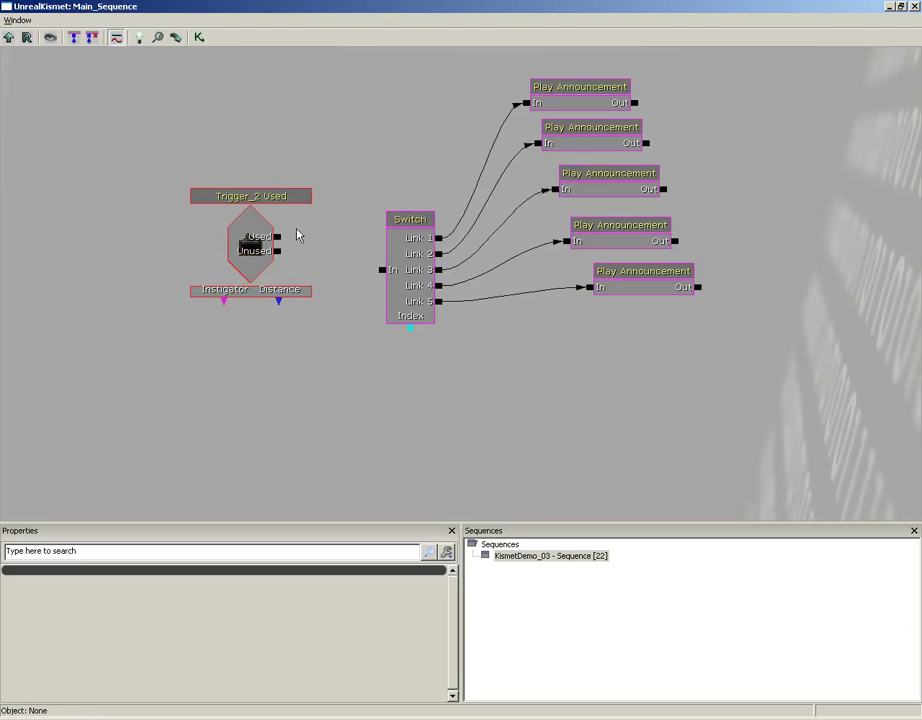
left_click_drag(277, 236, 379, 272)
left_click(552, 104)
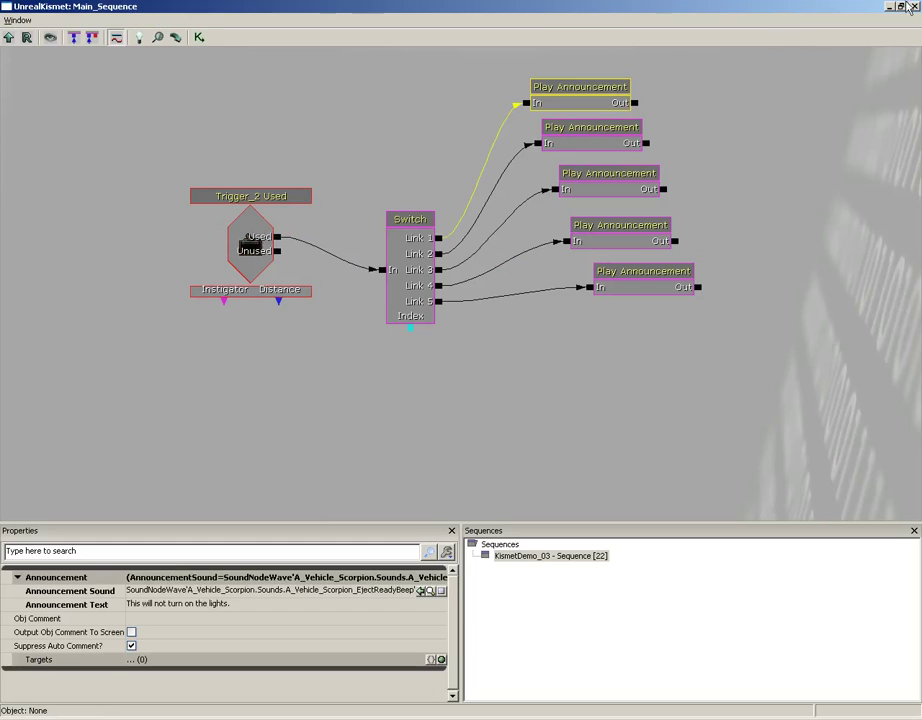
Close the Kismet editor and start an in-editor play session from the floor near the stairs
left_click(912, 7)
left_click_drag(461, 480, 441, 492)
right_click(379, 628)
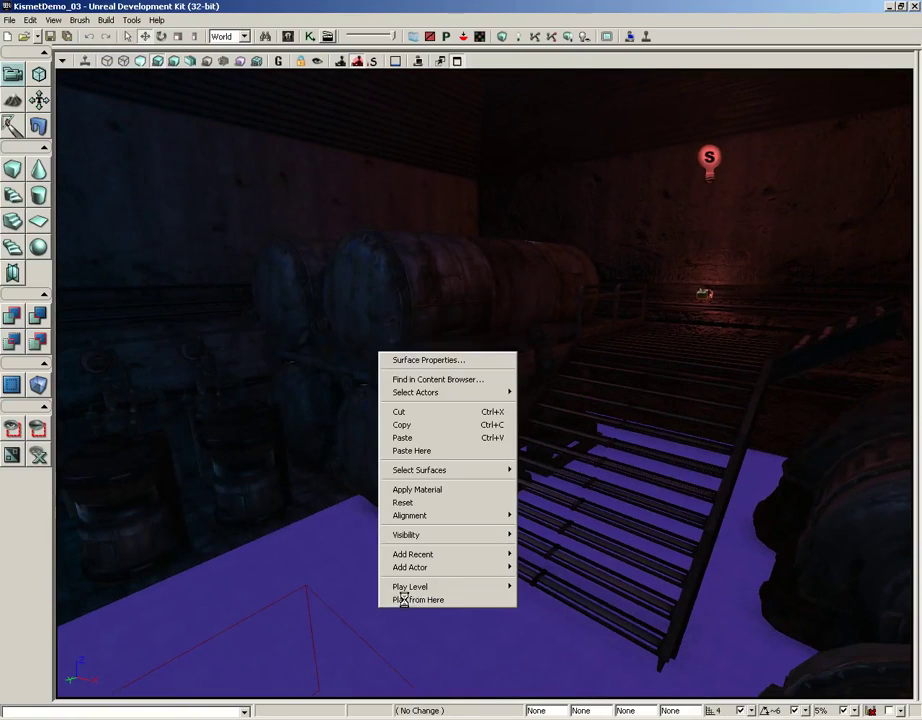
left_click(405, 598)
Walk up to the glowing wall switch, use it five times to test each announcement, and end the play session
key("w")
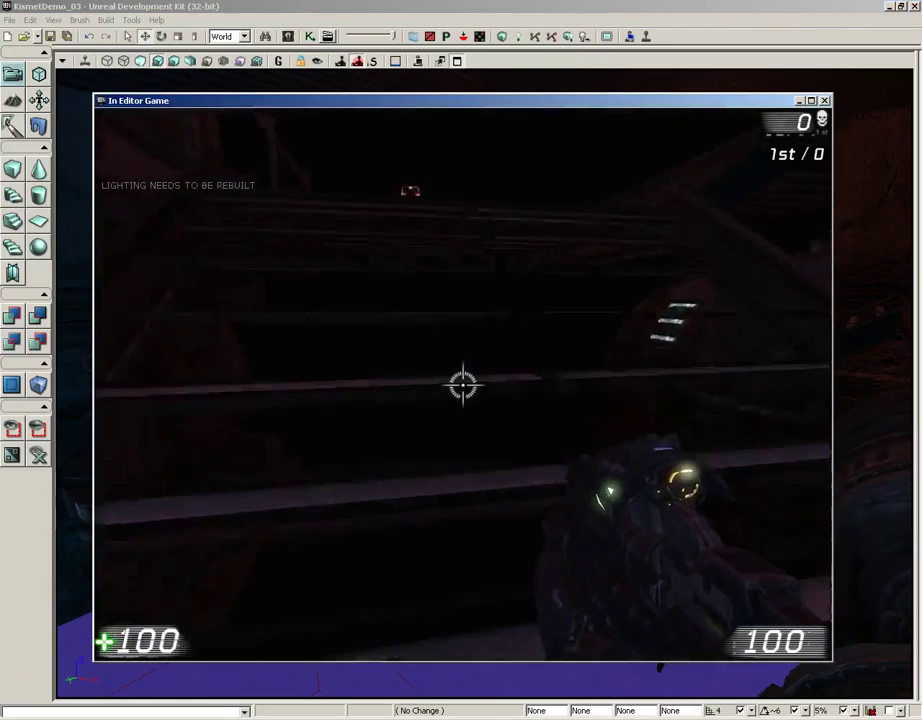
key("e")
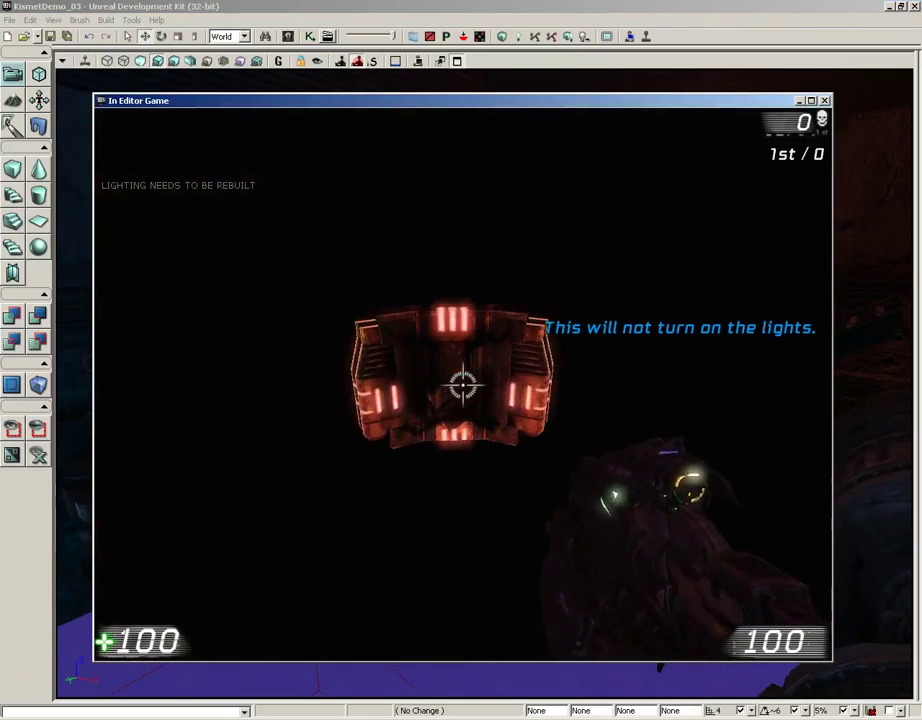
key("s")
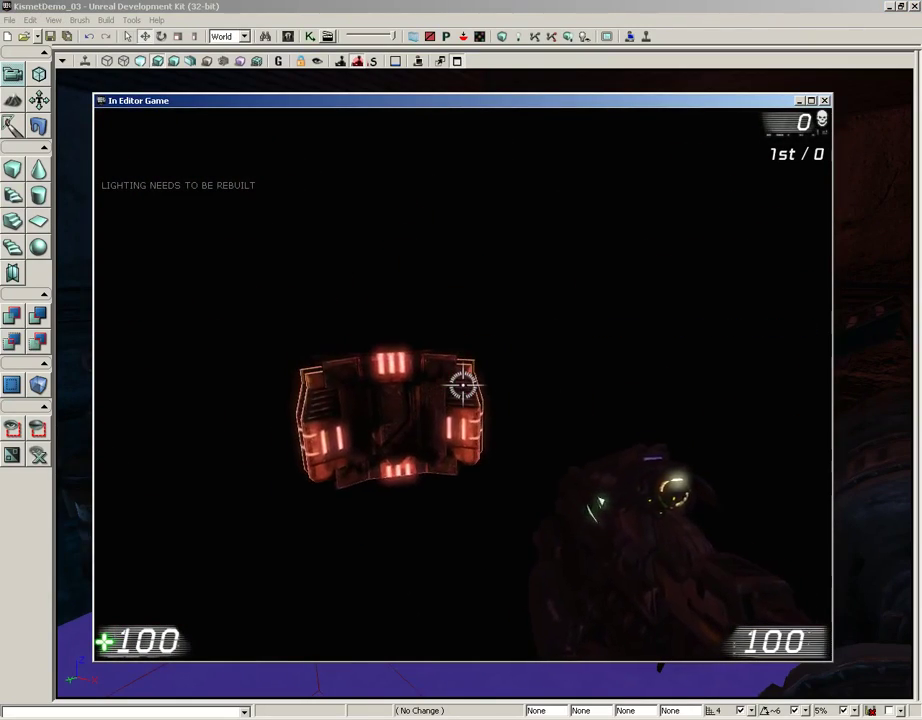
key("w")
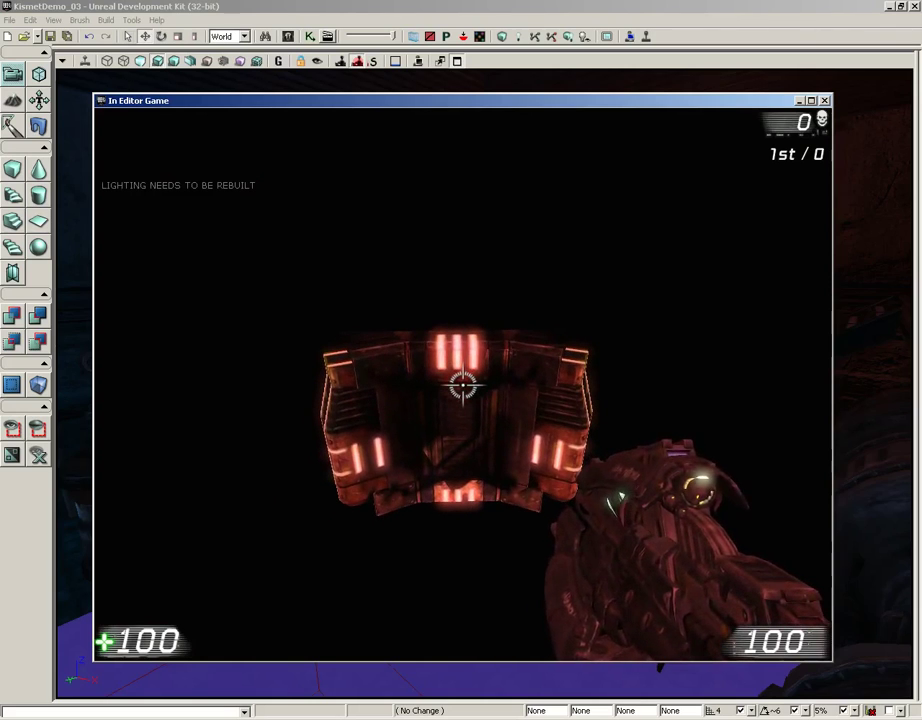
key("e")
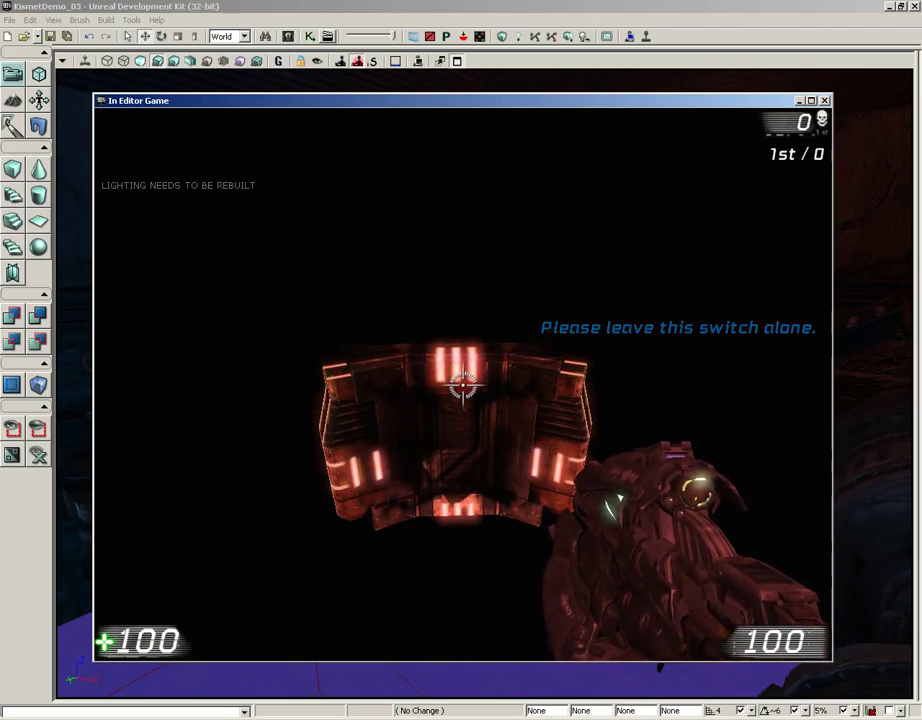
key("e")
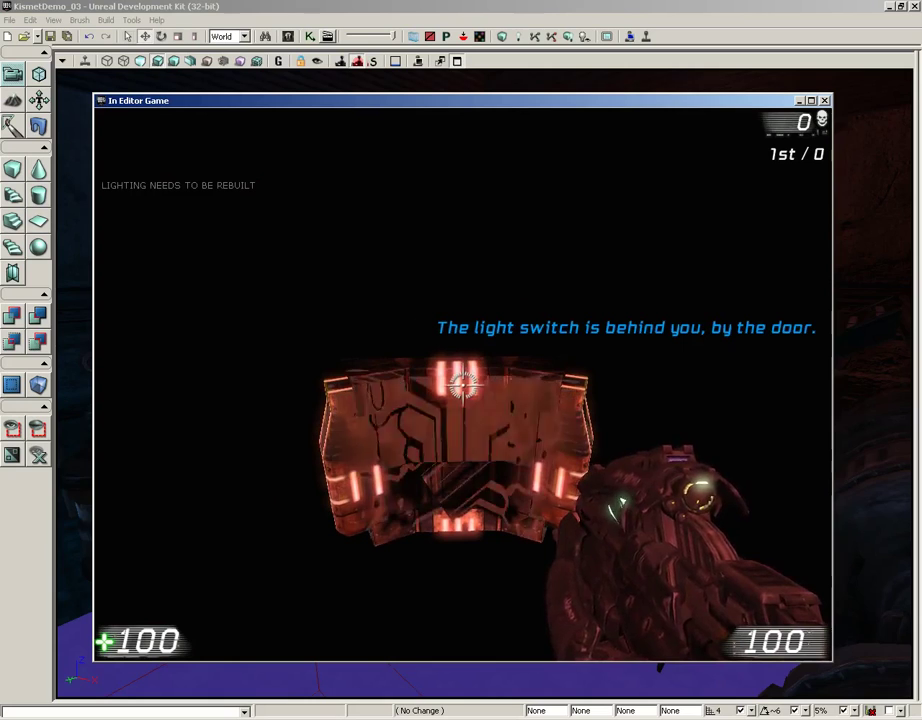
key("e")
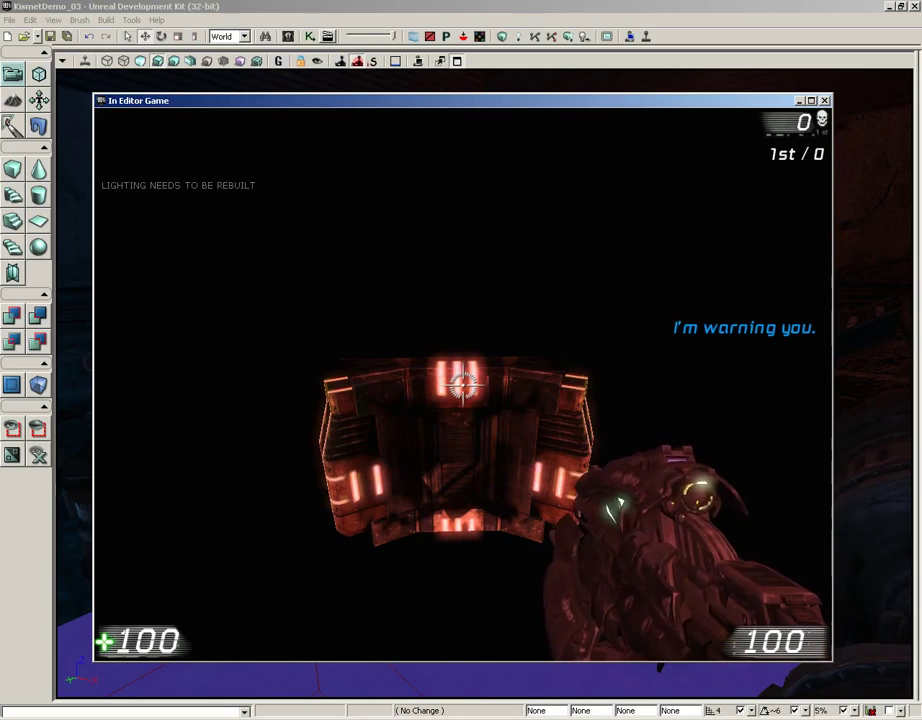
key("e")
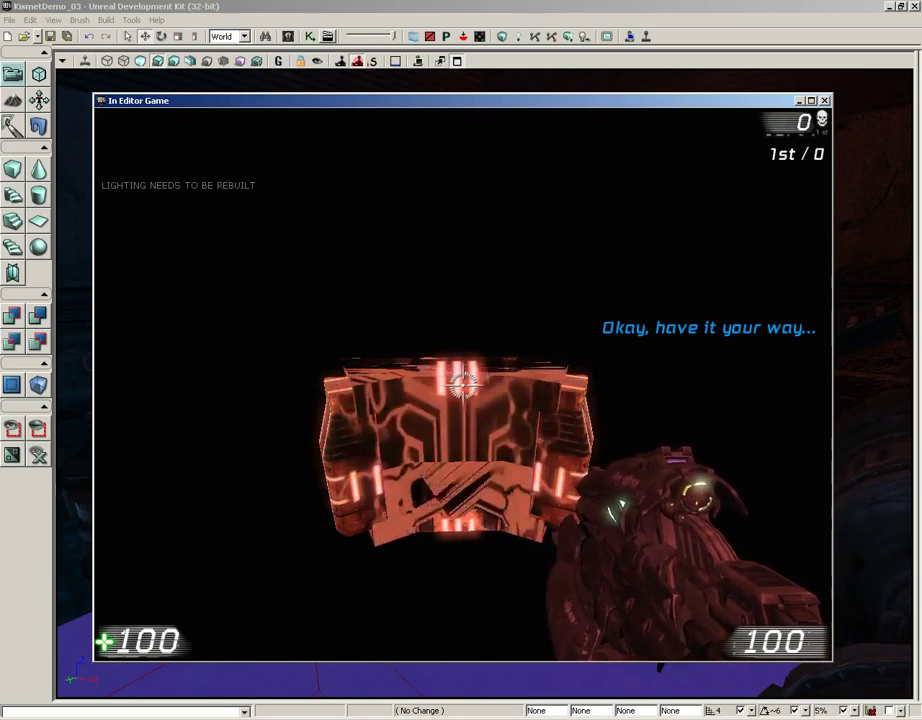
key("Escape")
Play the level from the floor again, use the wall switch several times in quick succession, and exit
right_click(480, 632)
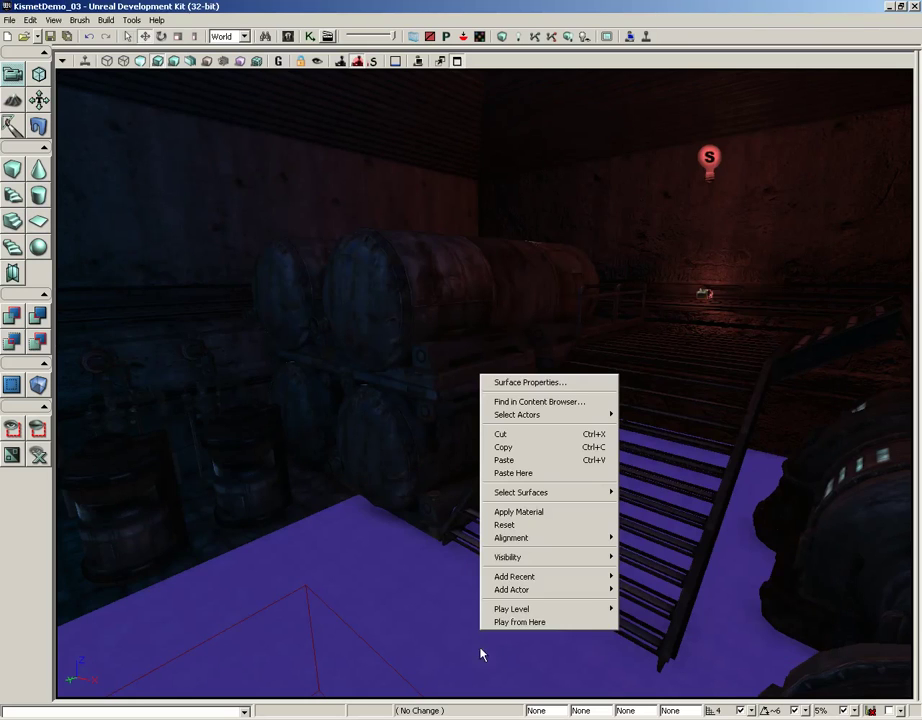
left_click(512, 622)
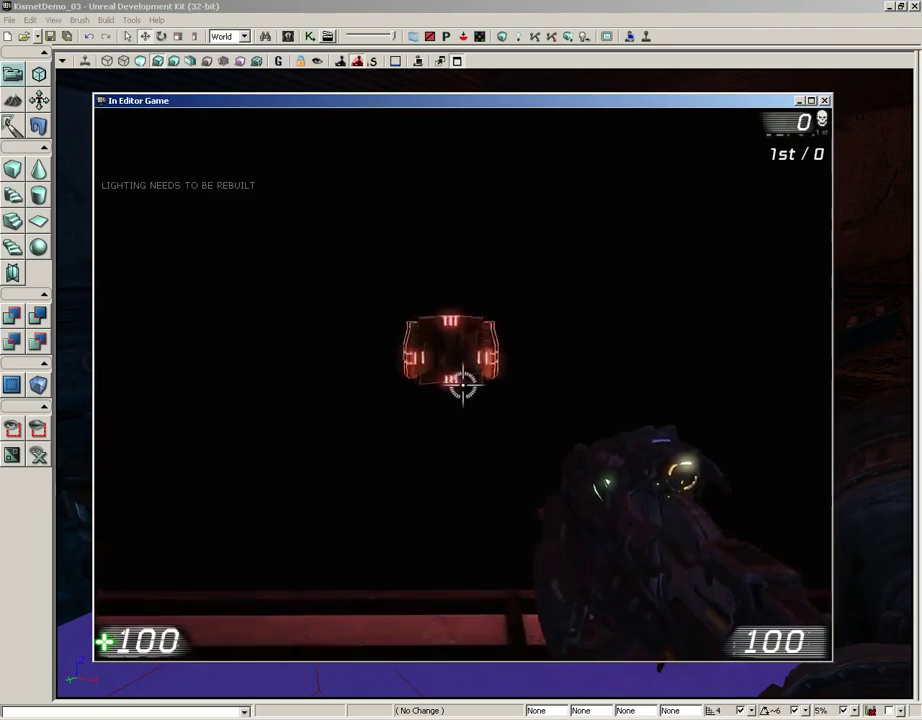
key("w")
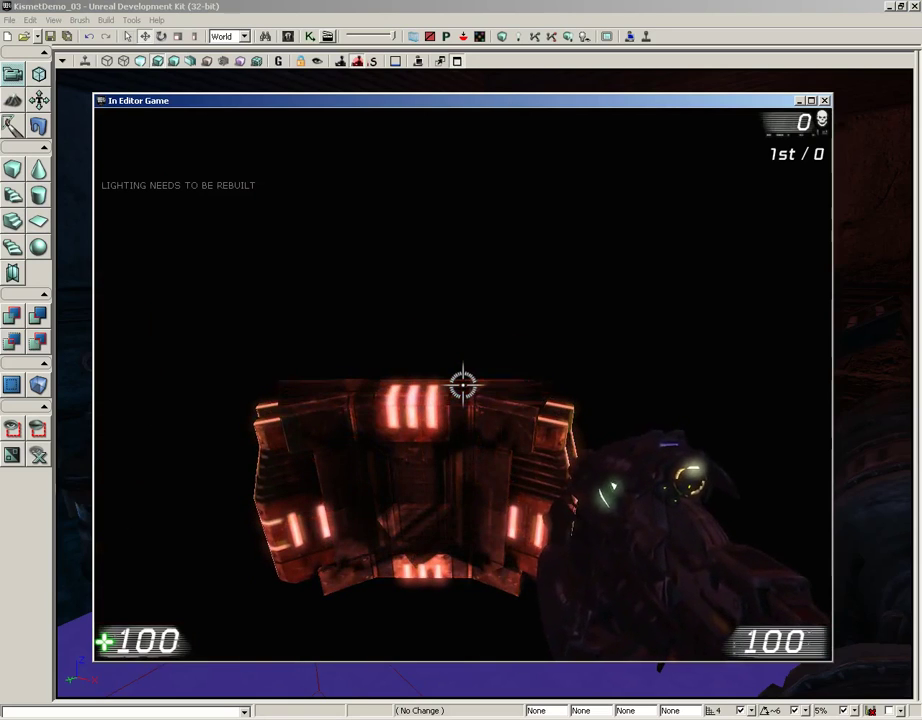
key("e")
key("e")
key("e")
key("e")
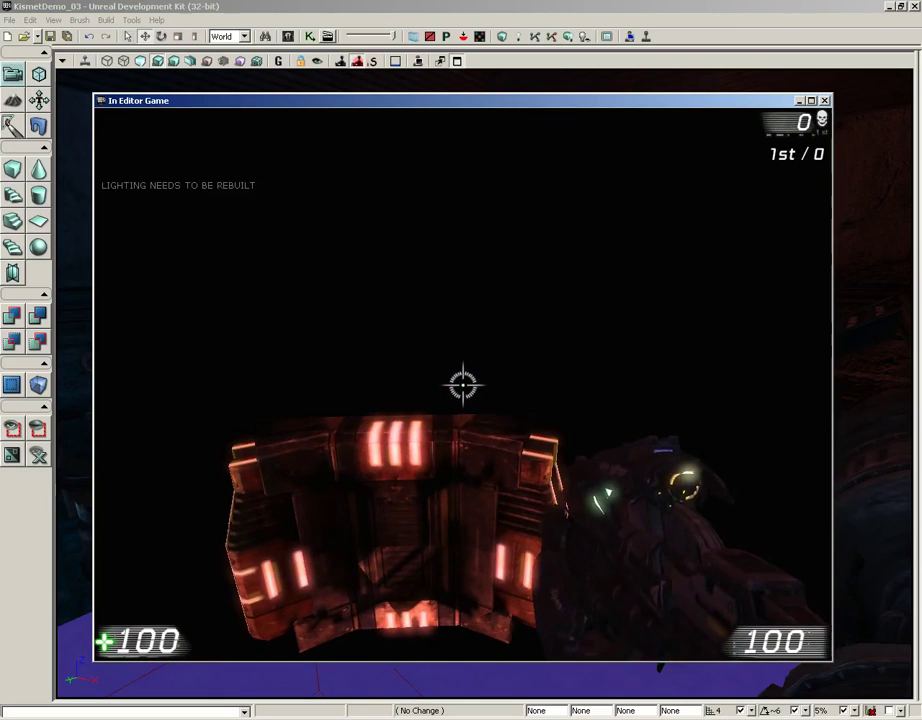
key("Escape")
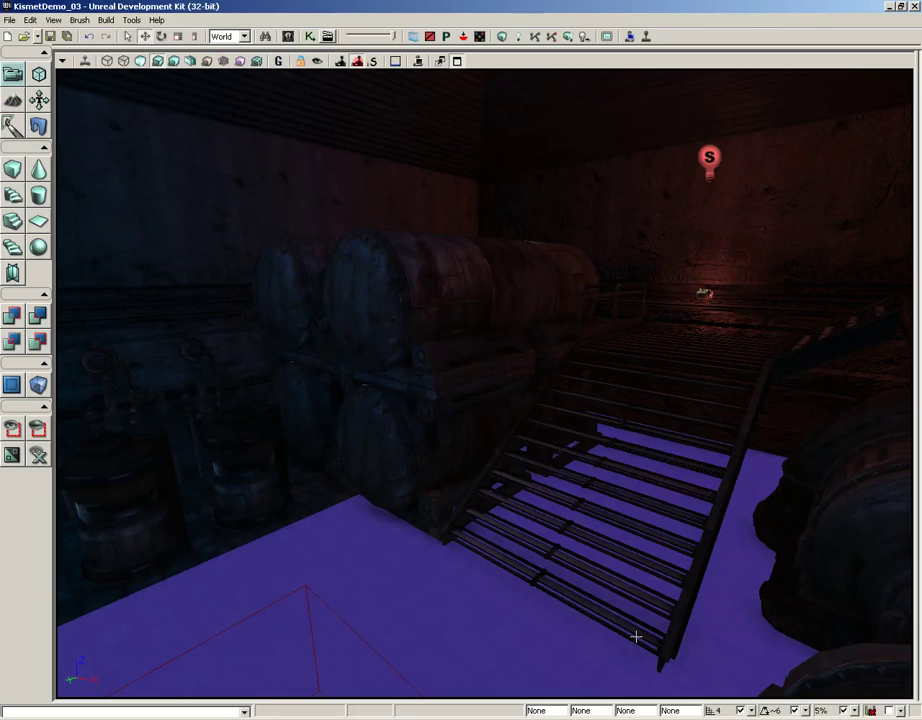
Reopen the Kismet sequence and set the Trigger_2 Used event's Re Trigger Delay to 3
left_click(310, 36)
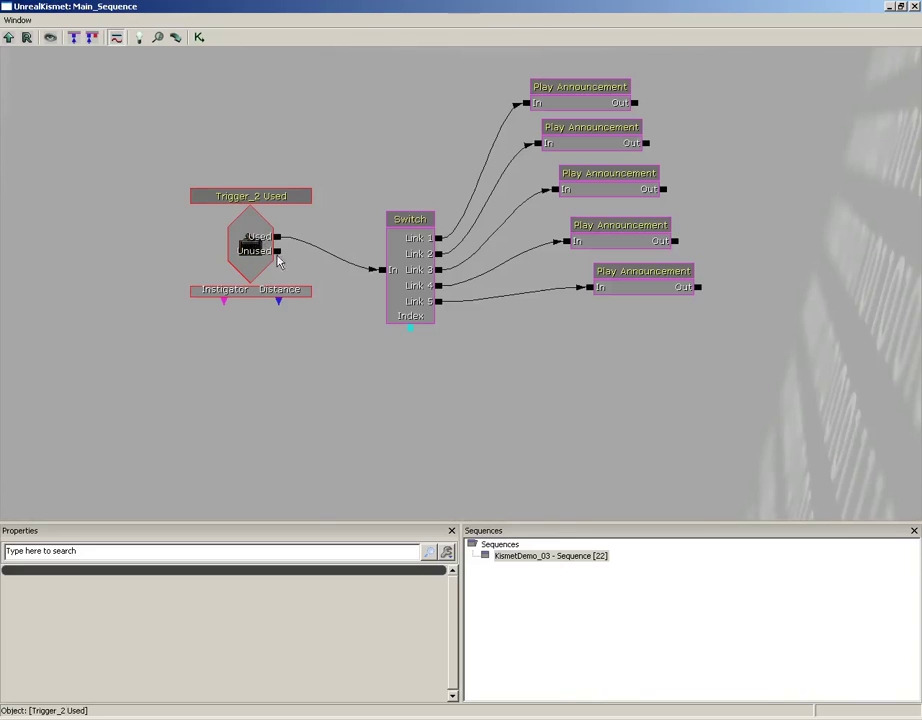
left_click(257, 257)
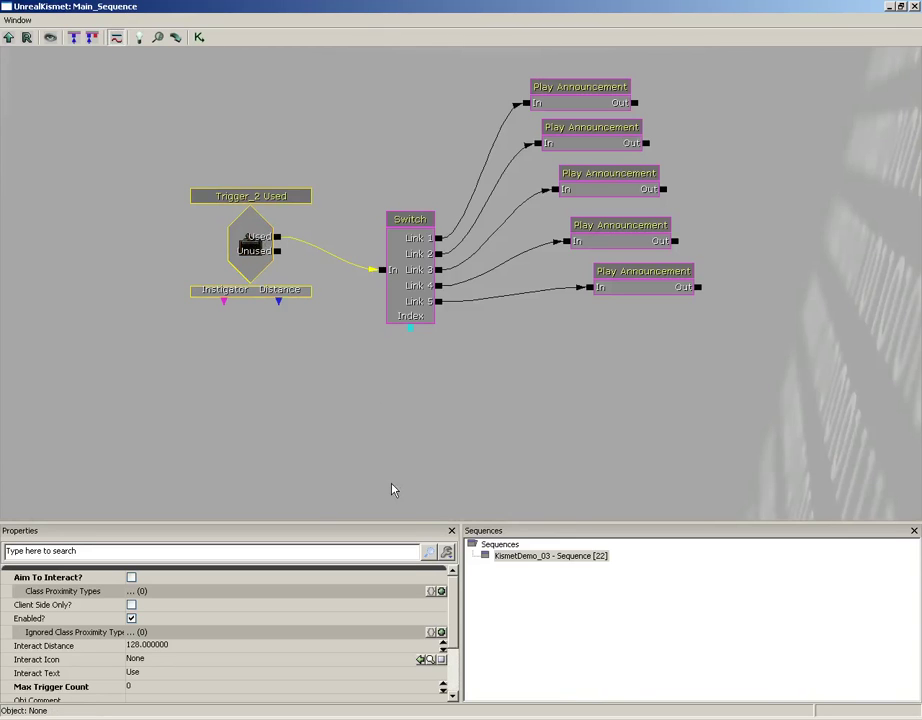
scroll(457, 601, "down", 2)
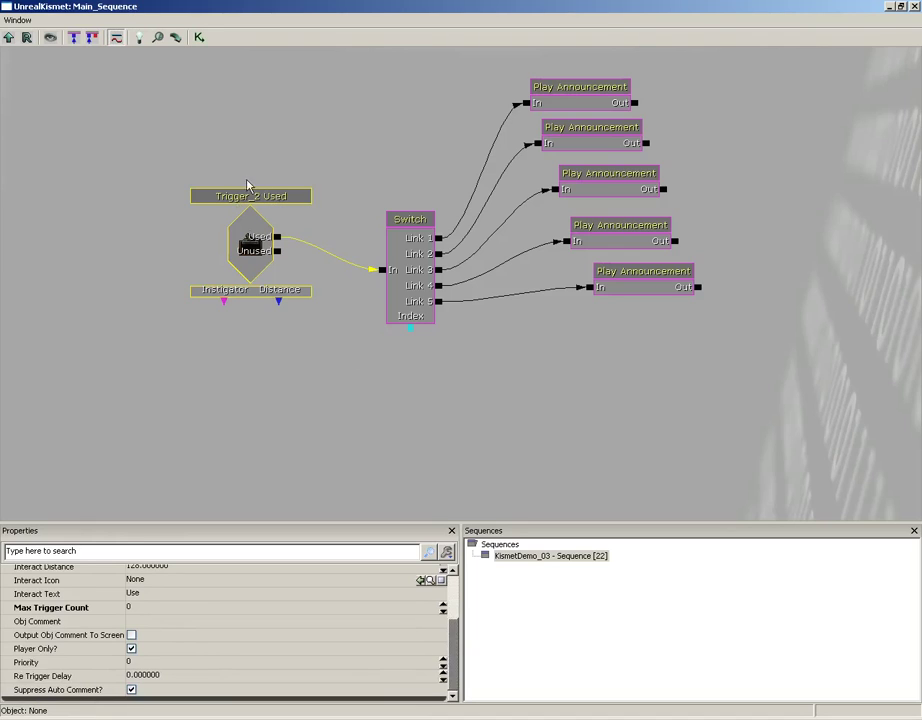
left_click(253, 258)
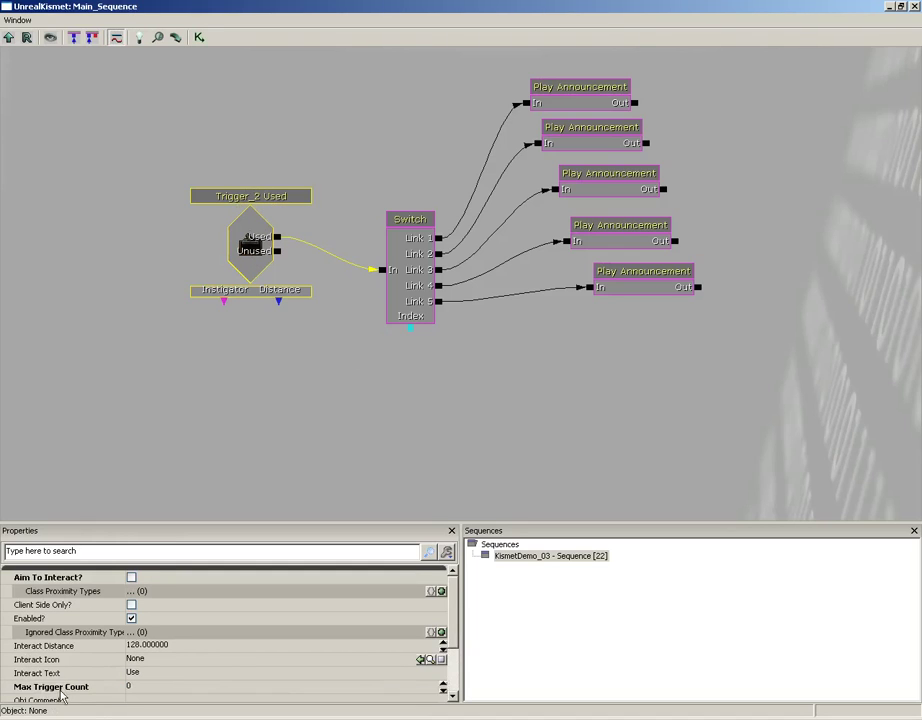
scroll(449, 614, "down", 2)
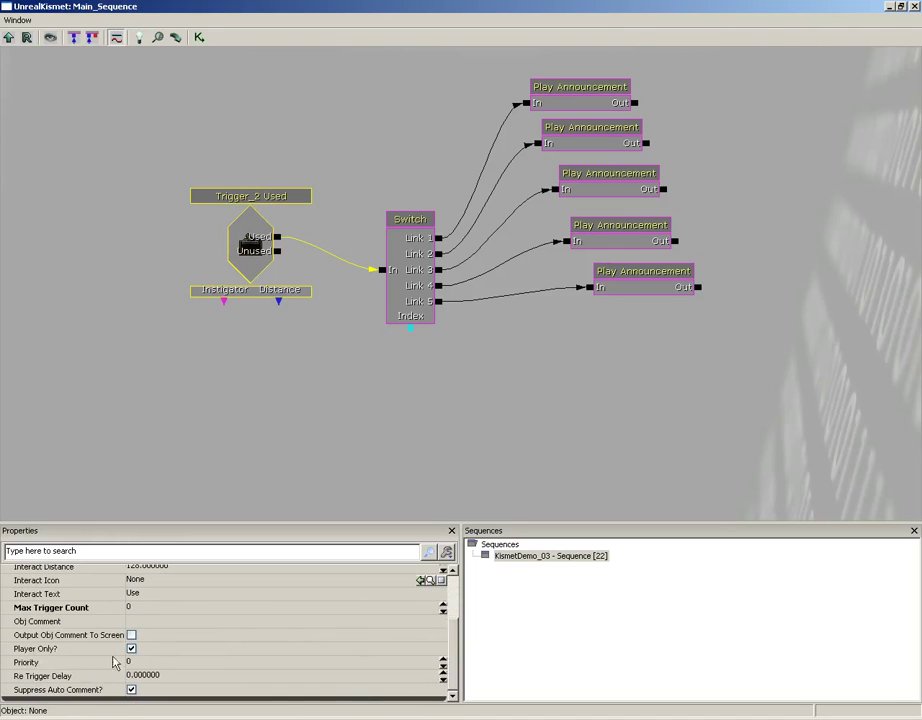
left_click(170, 676)
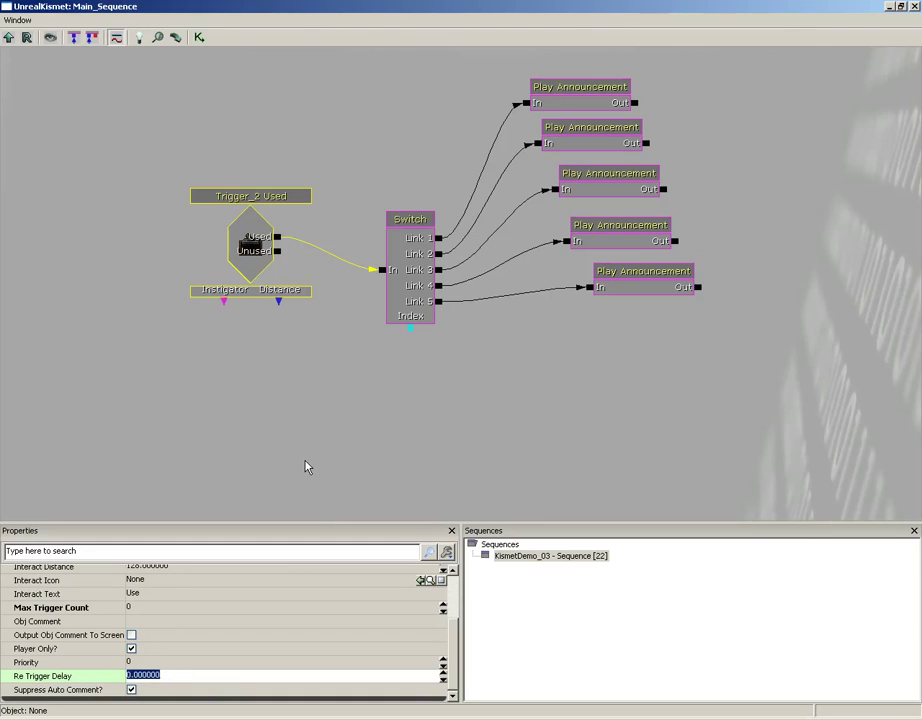
type("3")
key("Return")
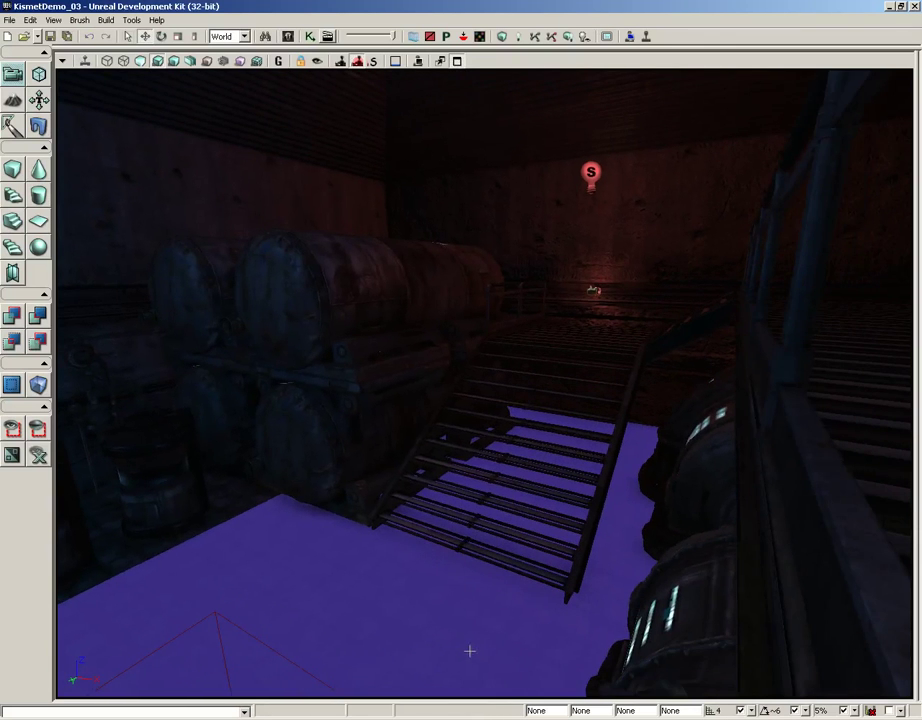
Play-test the retrigger delay from the floor by using the wall switch repeatedly, and return to the Kismet sequence
right_click(390, 641)
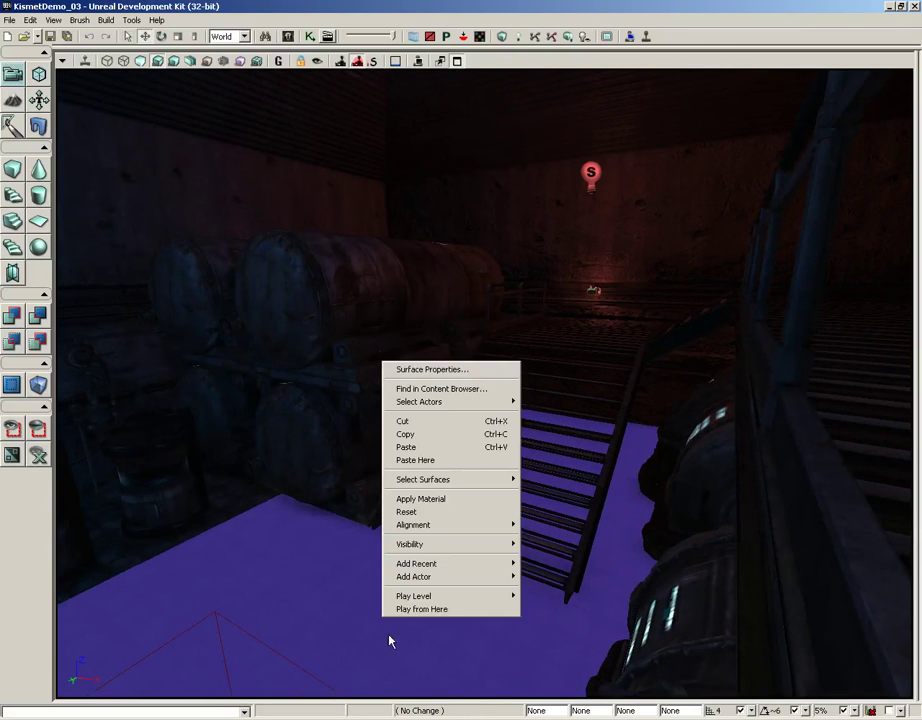
left_click(420, 609)
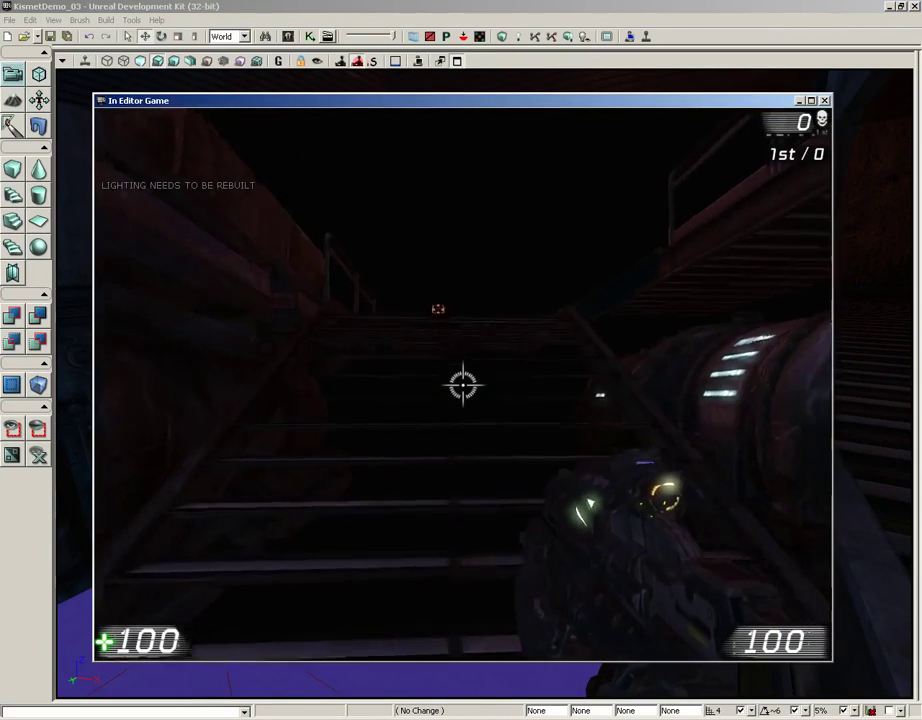
key("w")
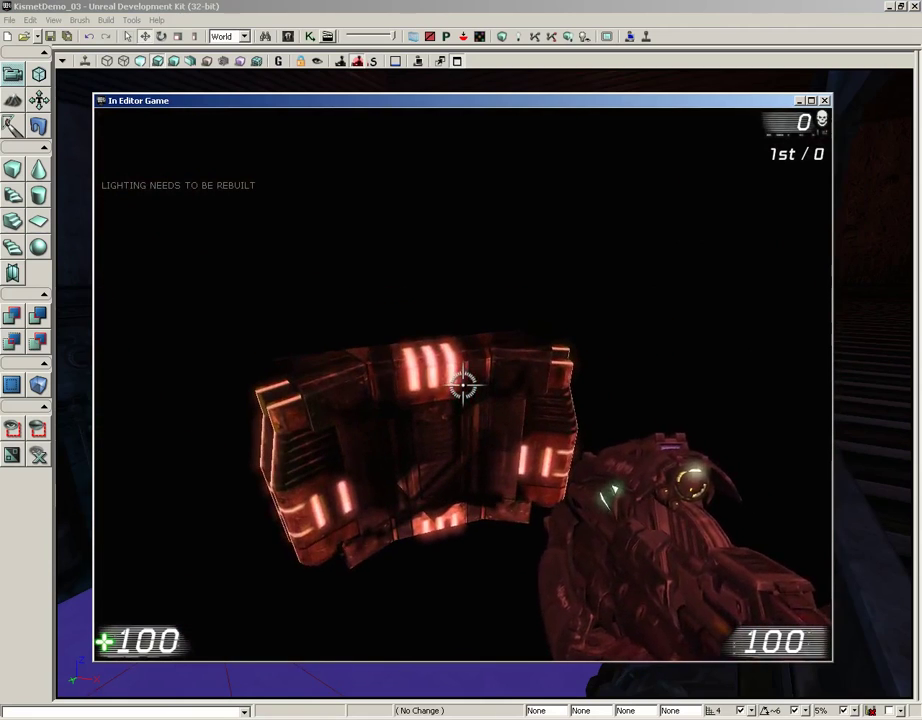
key("e")
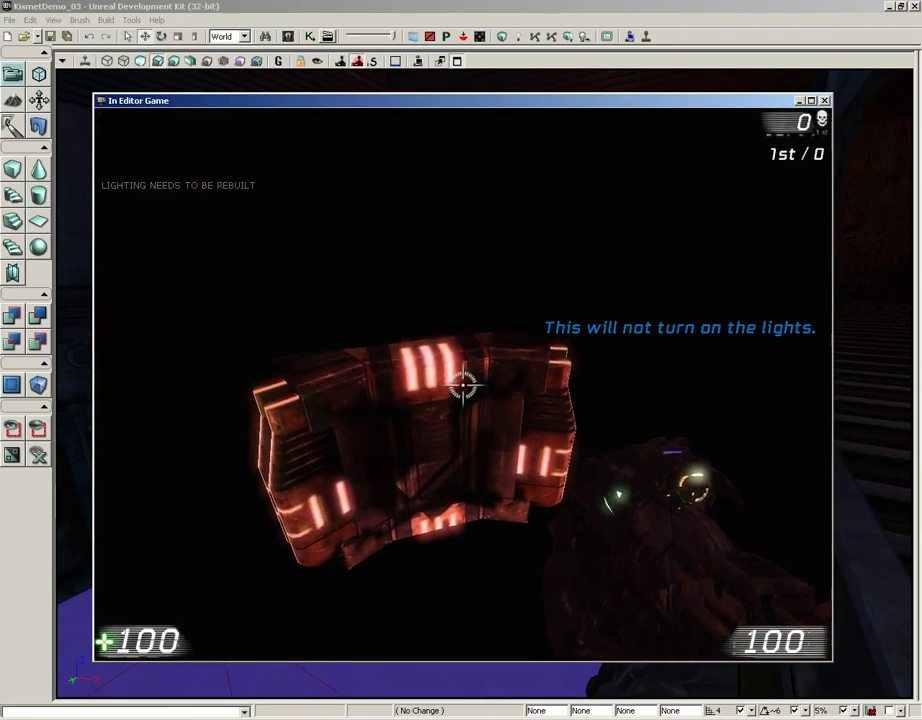
key("e")
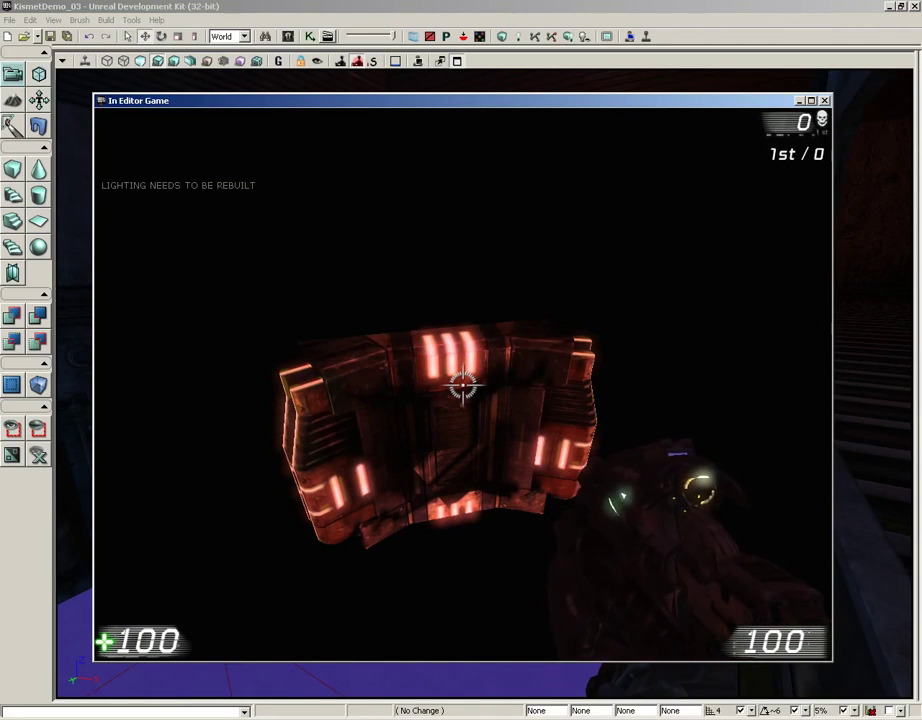
key("e")
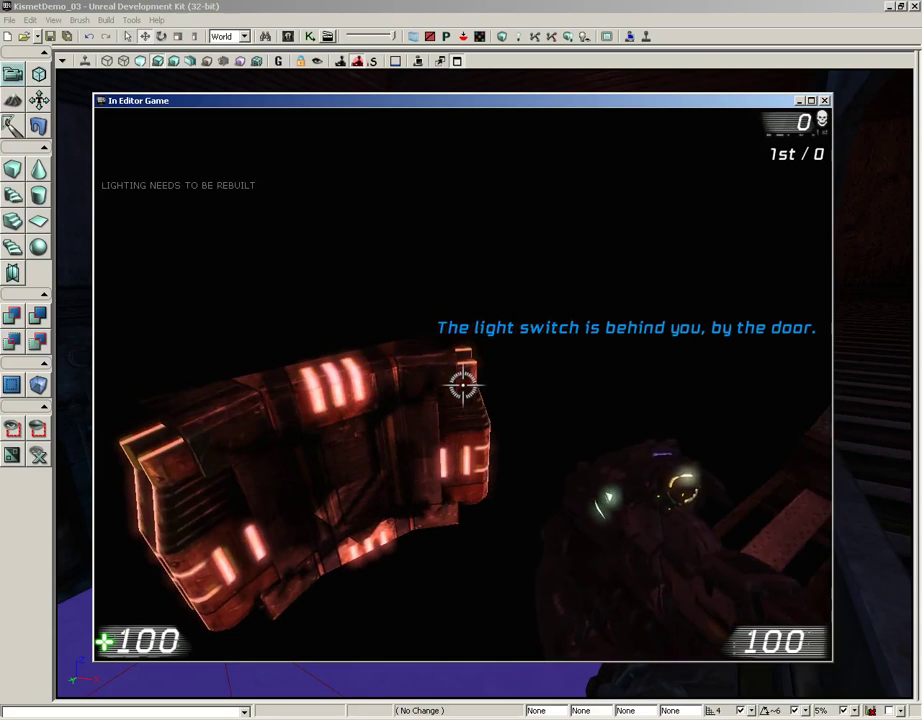
key("e")
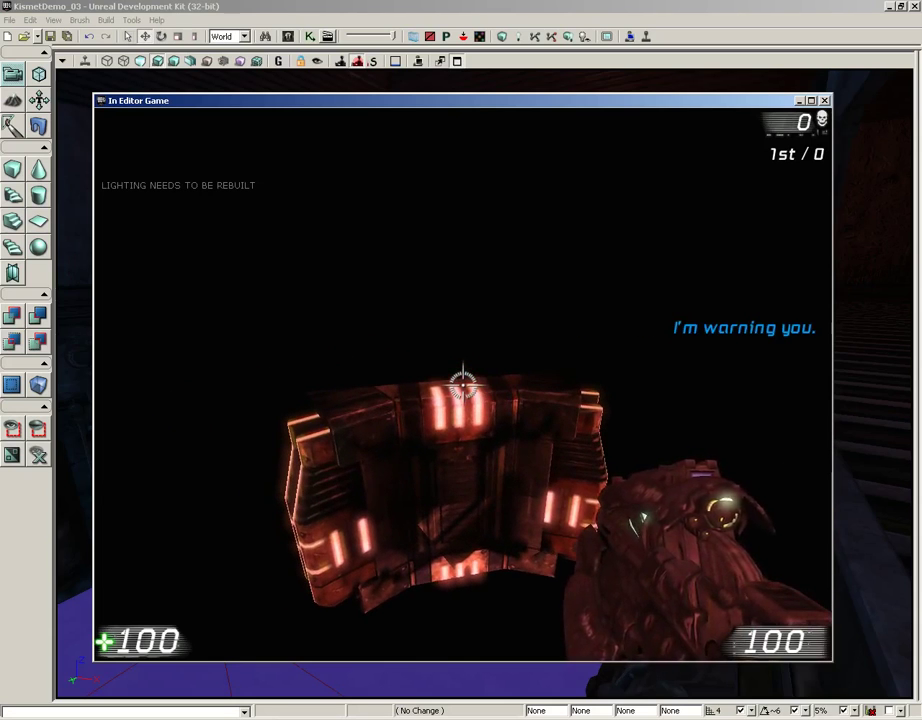
key("Escape")
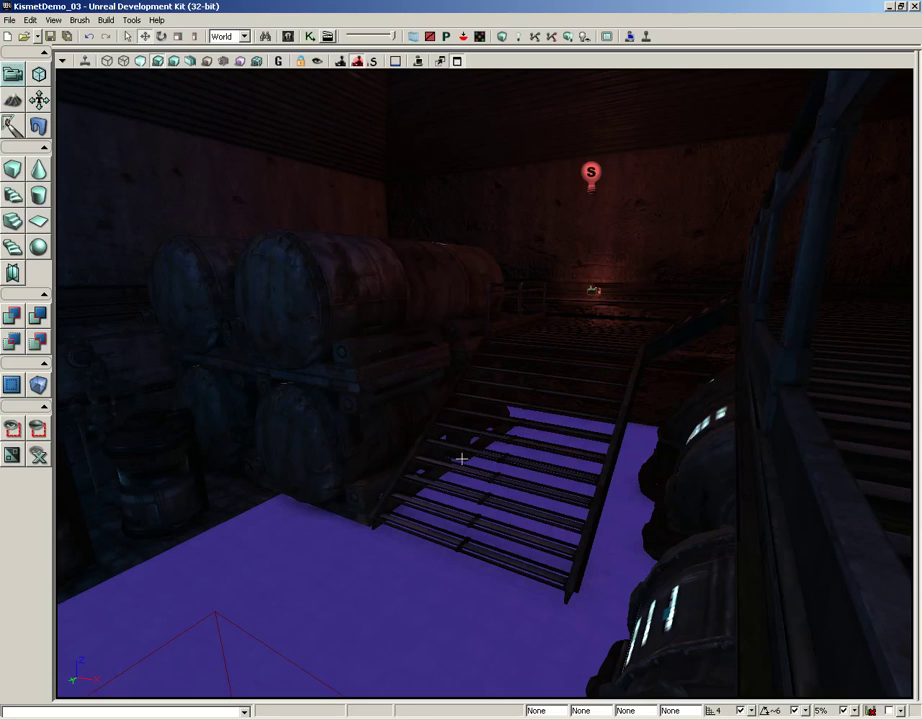
left_click(311, 37)
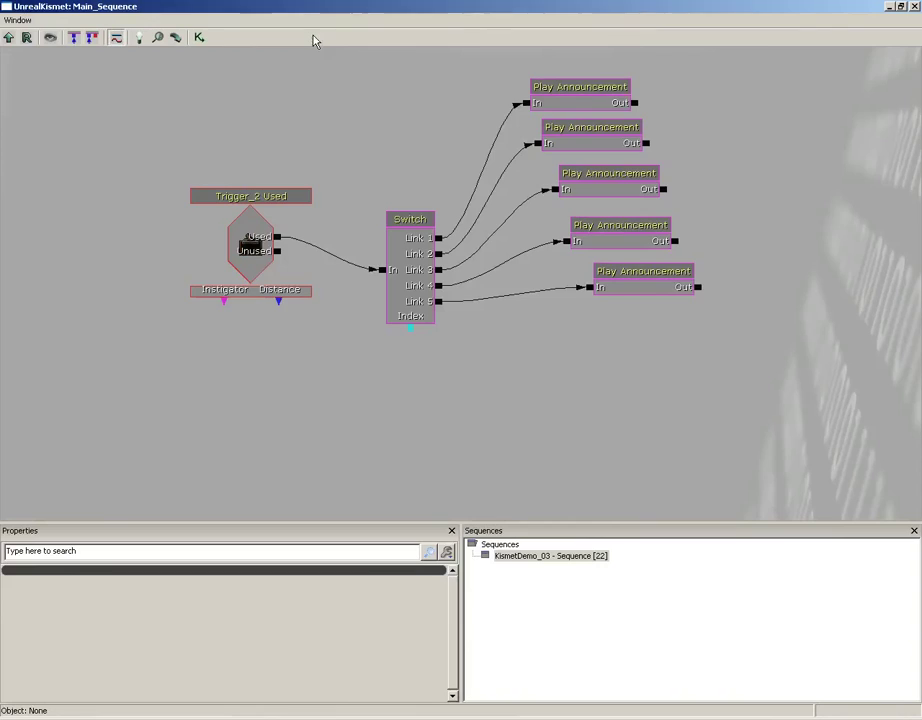
Duplicate the fifth Play Announcement action, which plays "Okay, have it your way...", and place the copy just below it
left_click(498, 289)
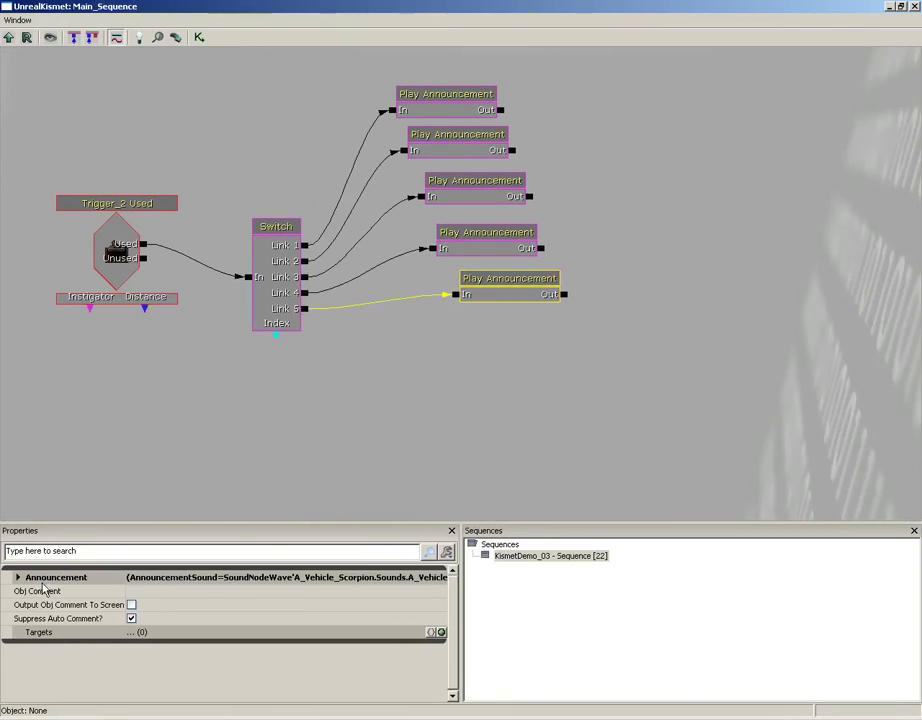
left_click(17, 577)
left_click_drag(483, 384, 452, 354)
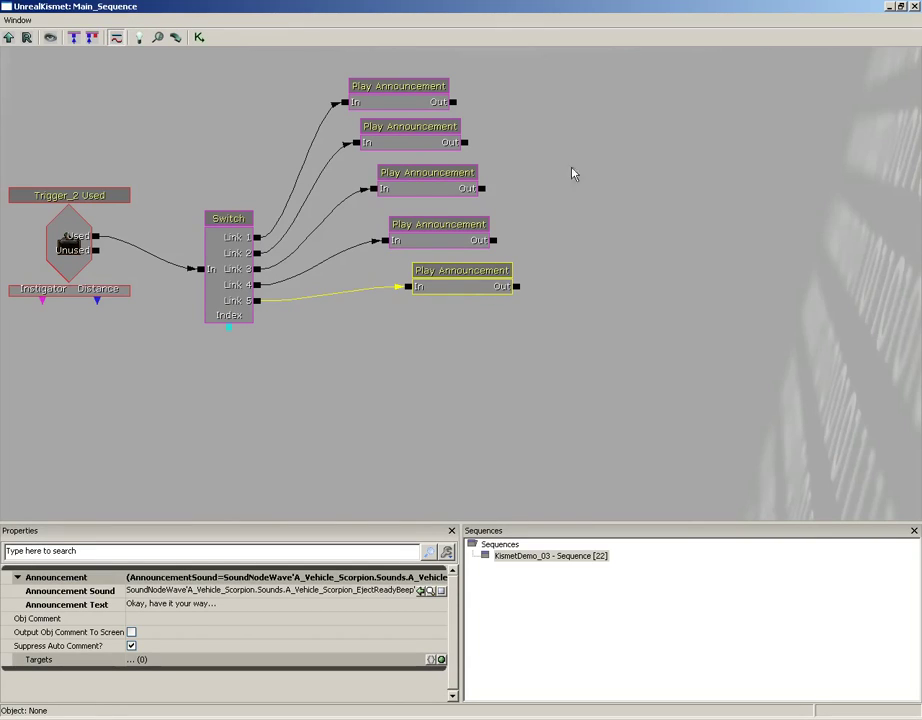
key("ctrl+w")
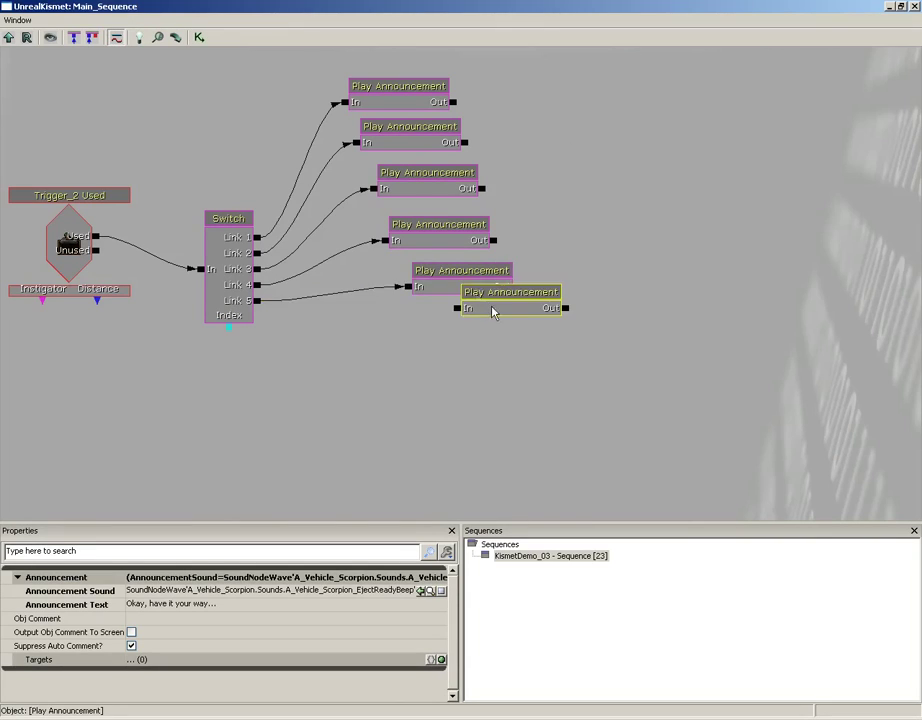
left_click_drag(508, 305, 501, 334)
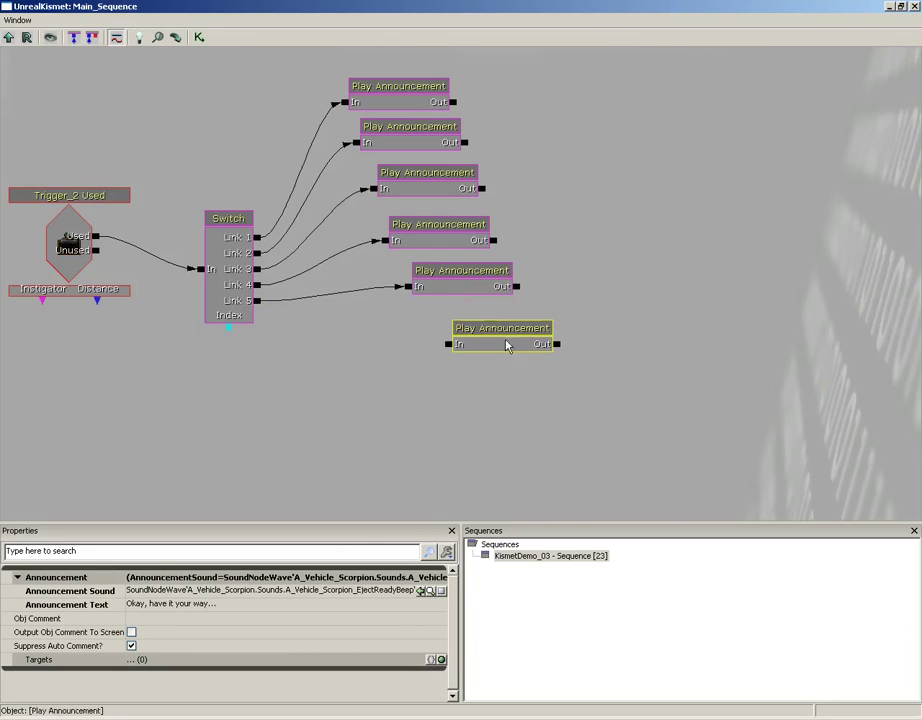
Set the copy's announcement text to "...but don't say we didn't warn you!" and link the fifth announcement's Out to its In
left_click(172, 604)
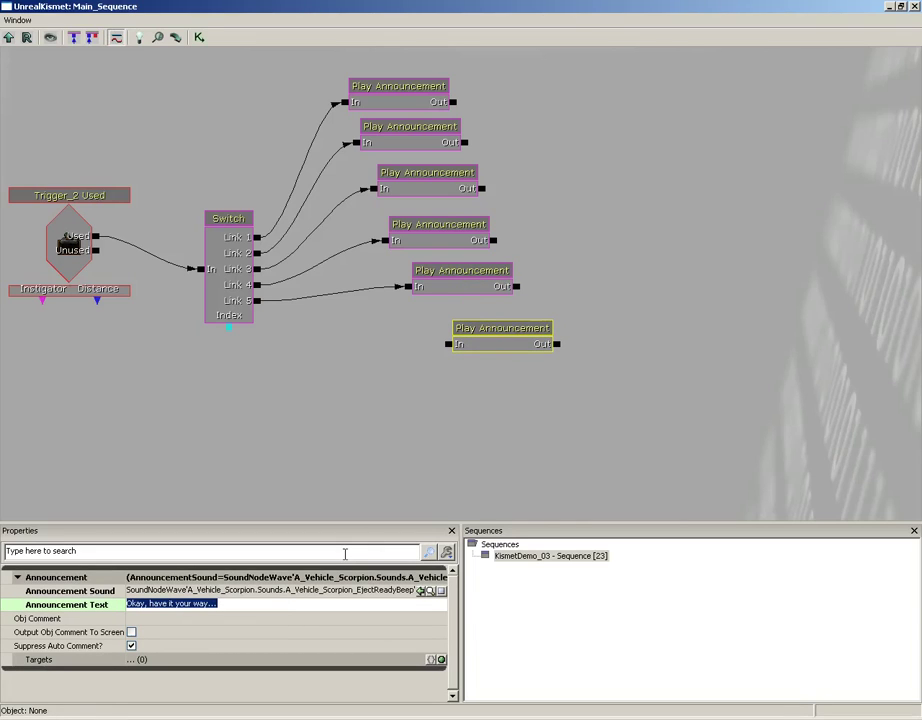
type("...but don't say we")
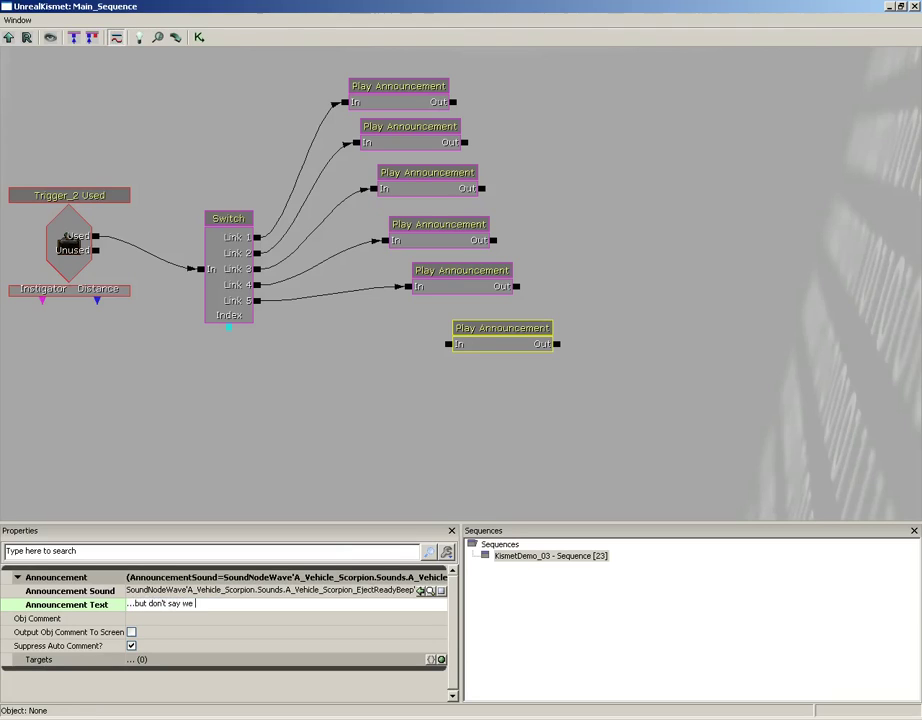
type("didn't warn you!~")
key("Return")
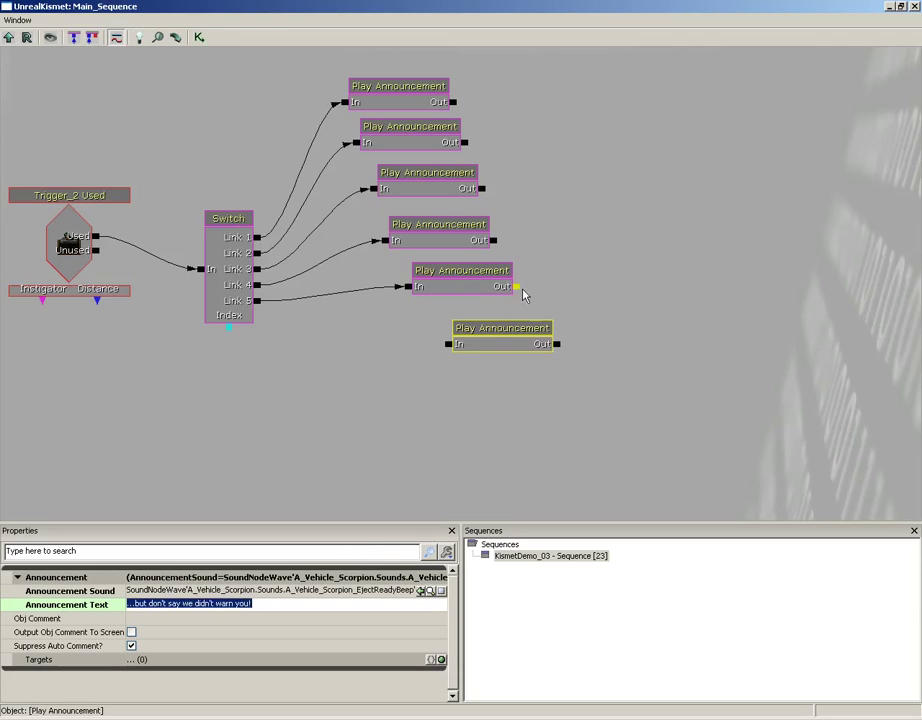
left_click_drag(518, 288, 447, 345)
left_click_drag(510, 333, 535, 335)
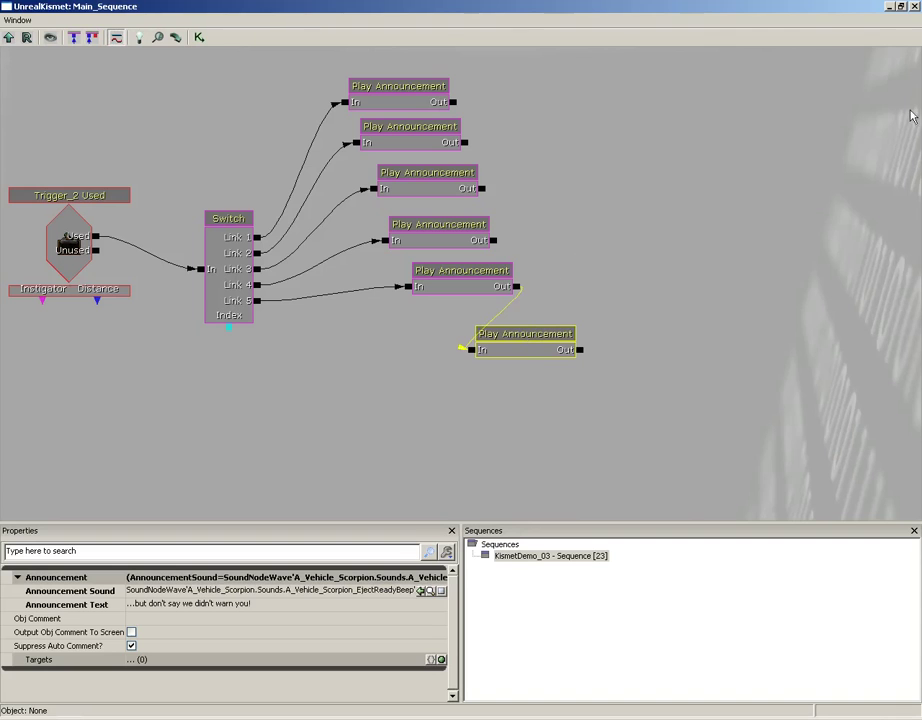
Close Kismet, play the level from the floor, use the wall switch repeatedly to test the chained announcement, and end the session
left_click(913, 6)
right_click(367, 337)
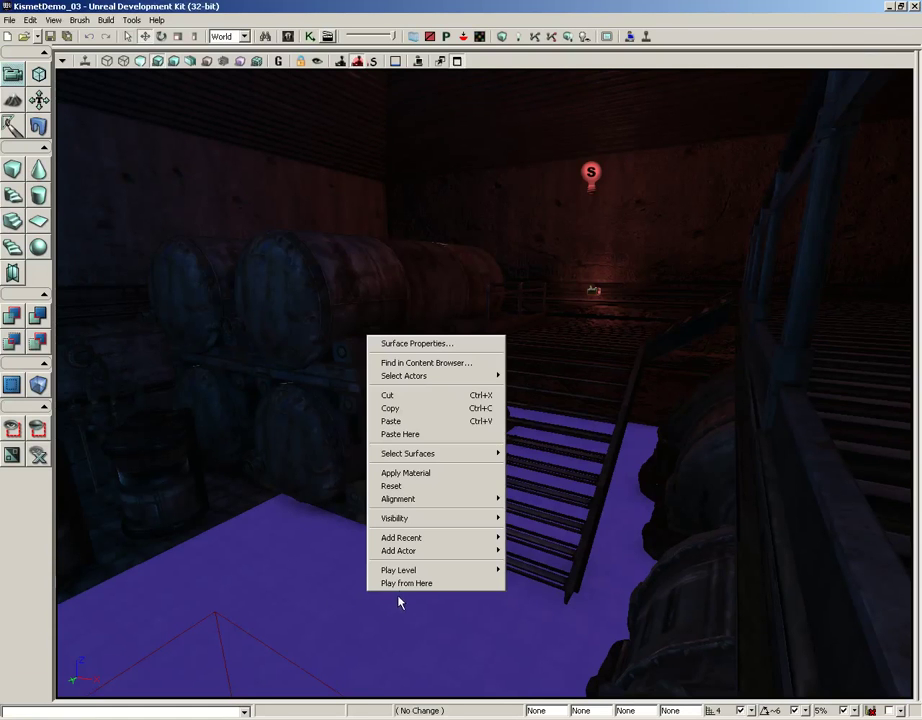
left_click(401, 586)
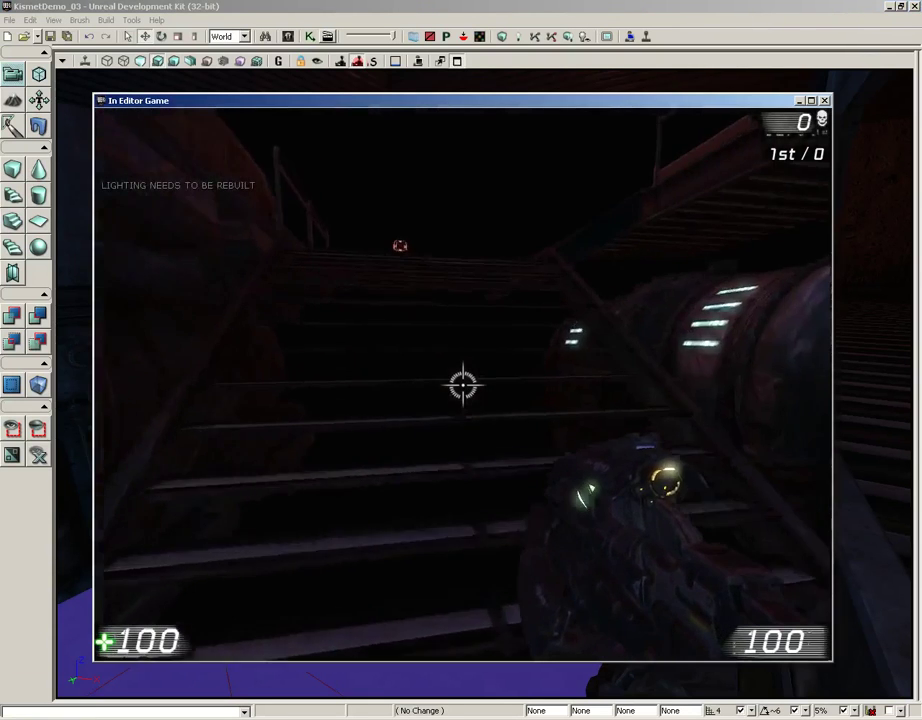
key("w")
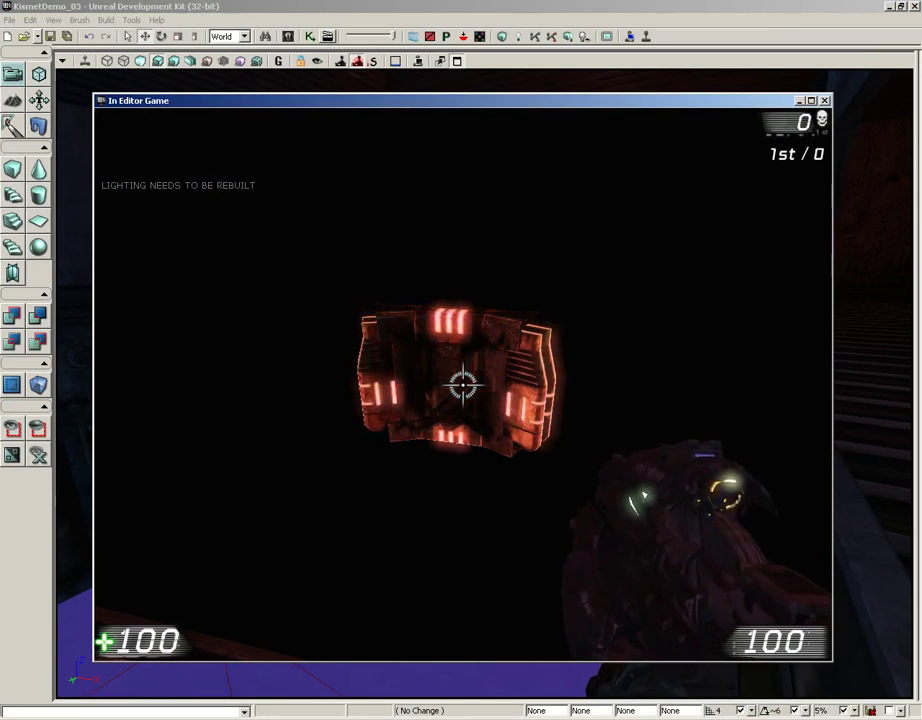
key("e")
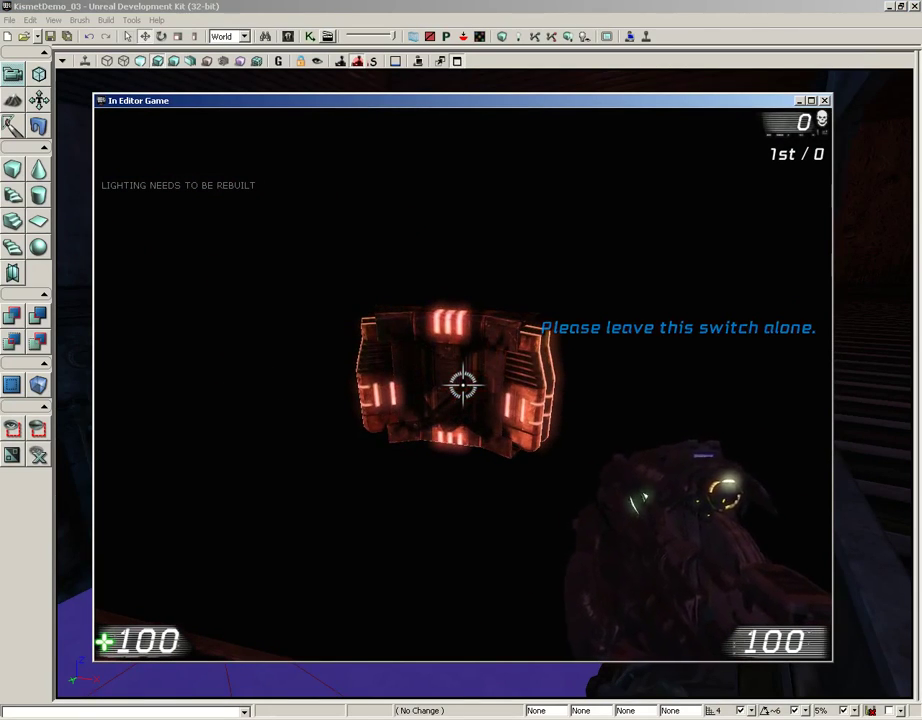
key("e")
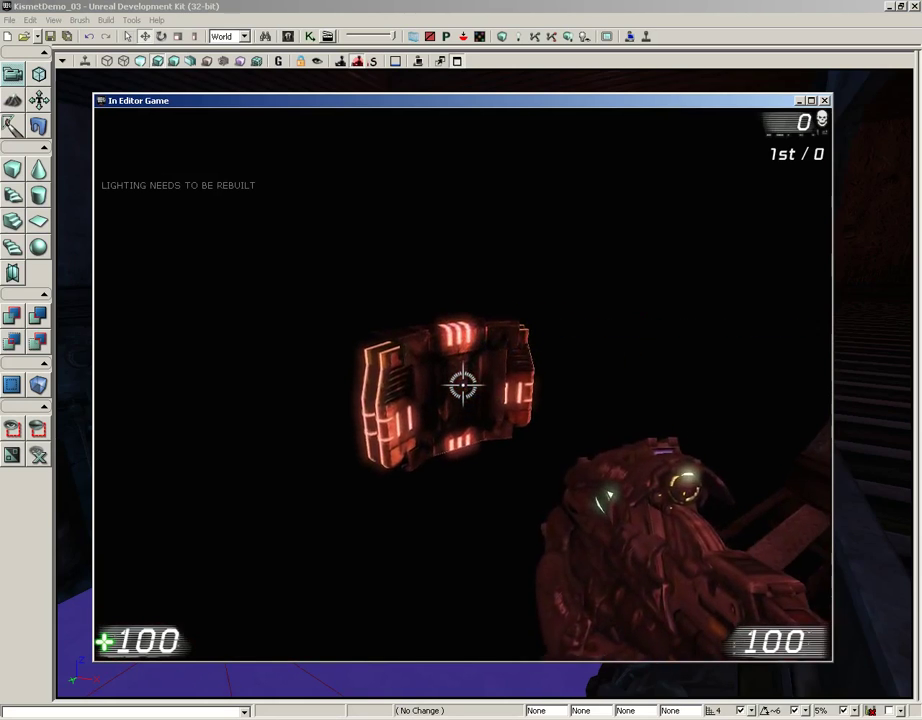
key("e")
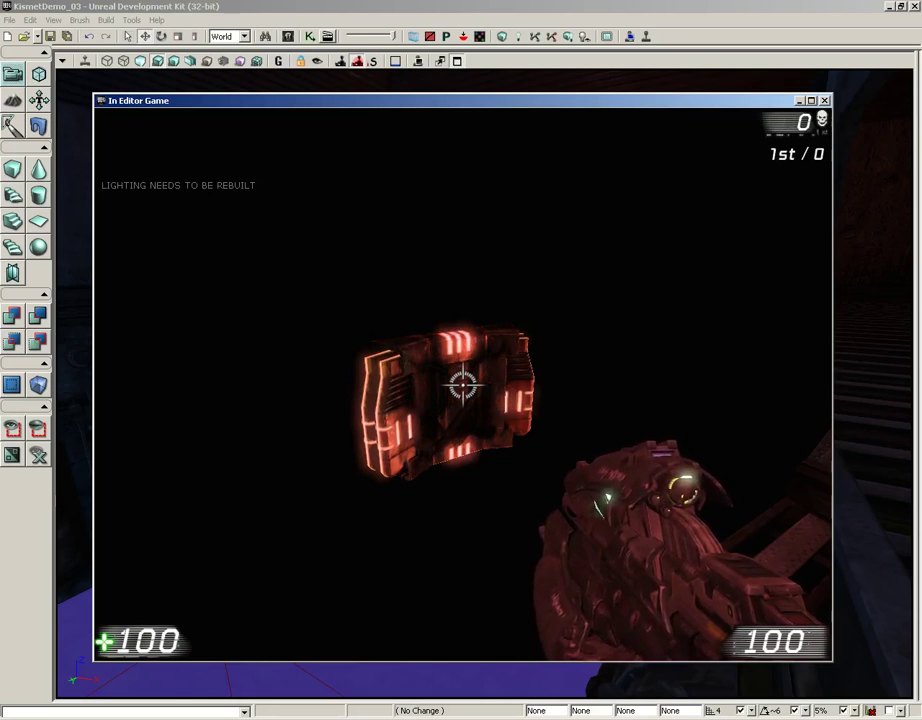
key("e")
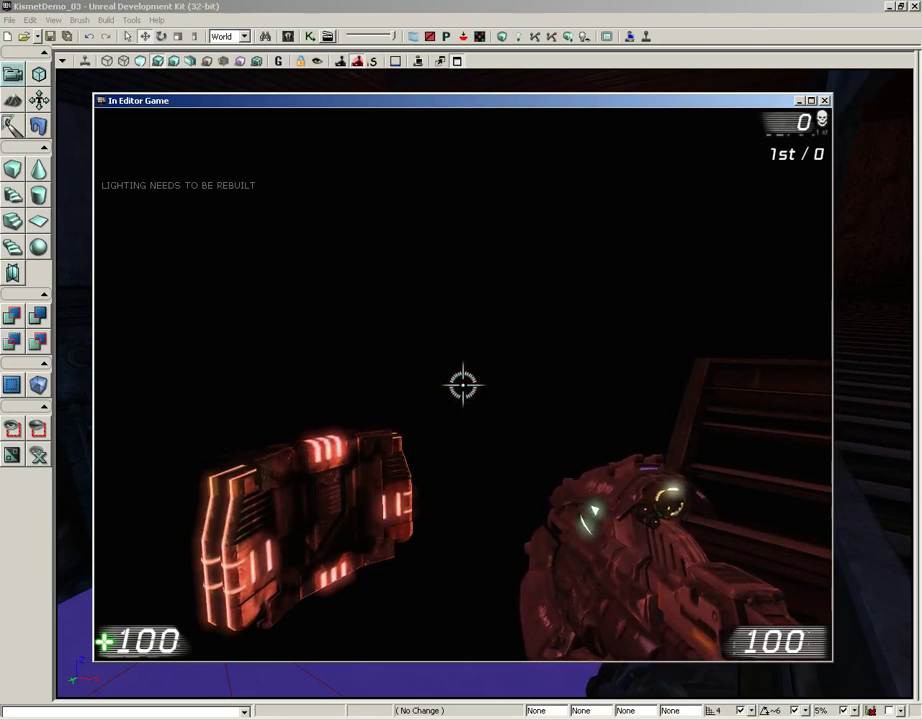
key("Escape")
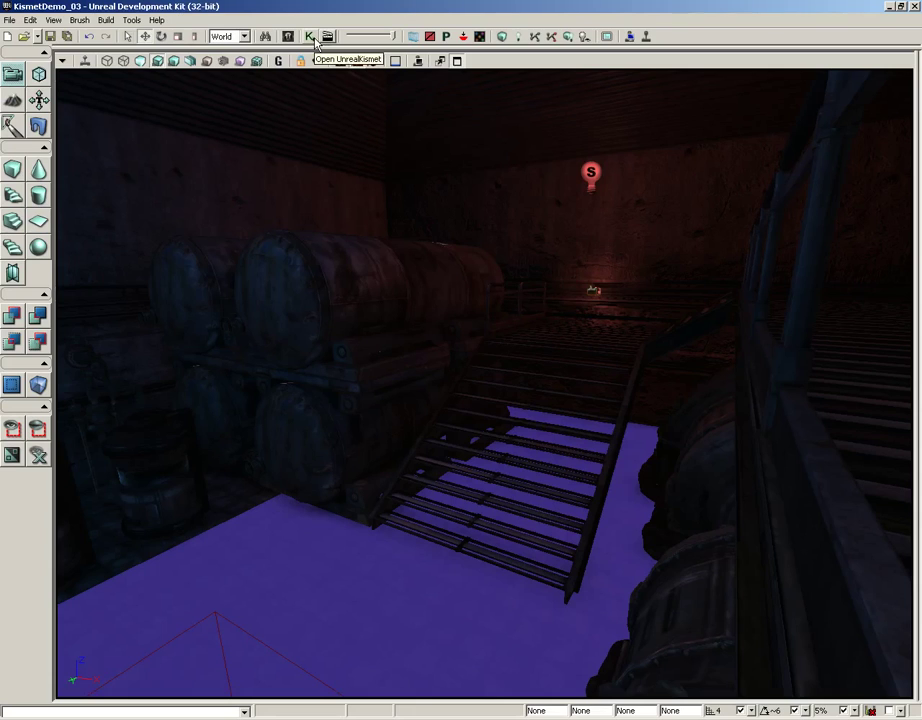
Reopen the Kismet sequence and set a 2-second activate delay on the fifth Play Announcement's Out link
left_click(310, 37)
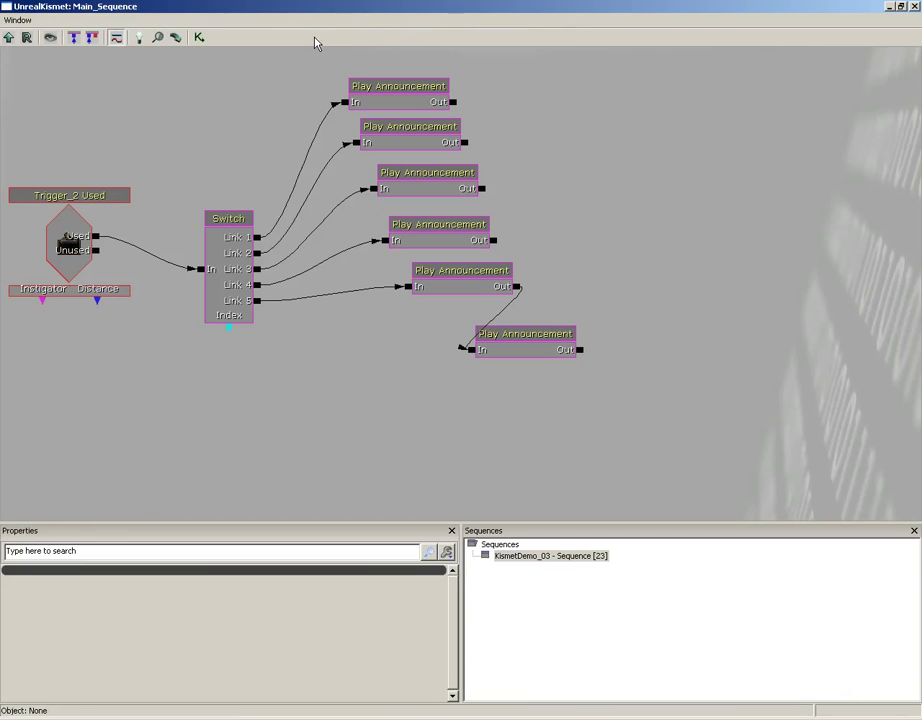
right_click(518, 289)
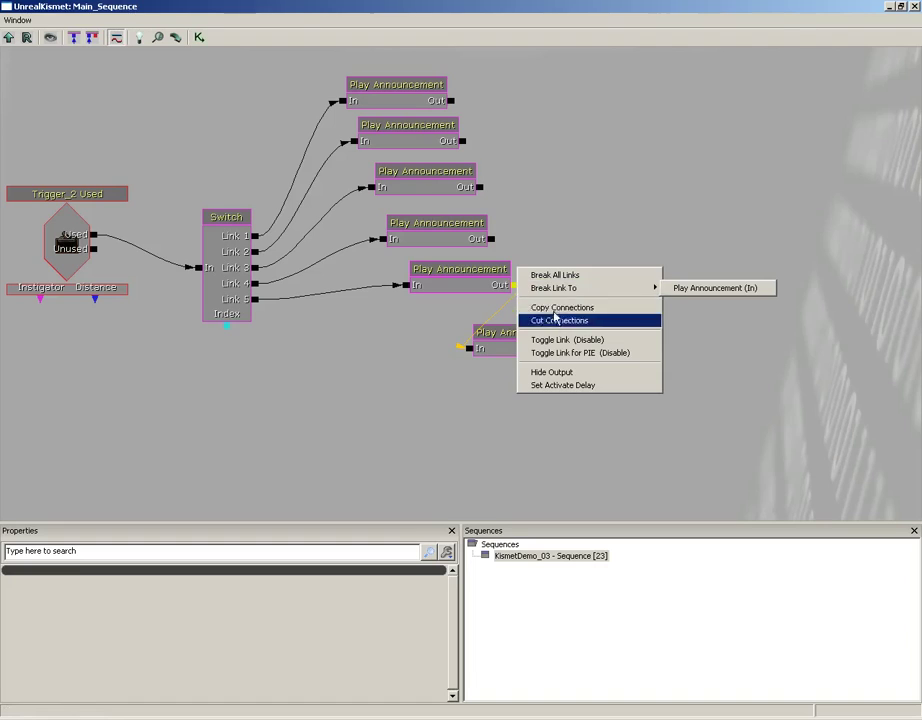
left_click(556, 387)
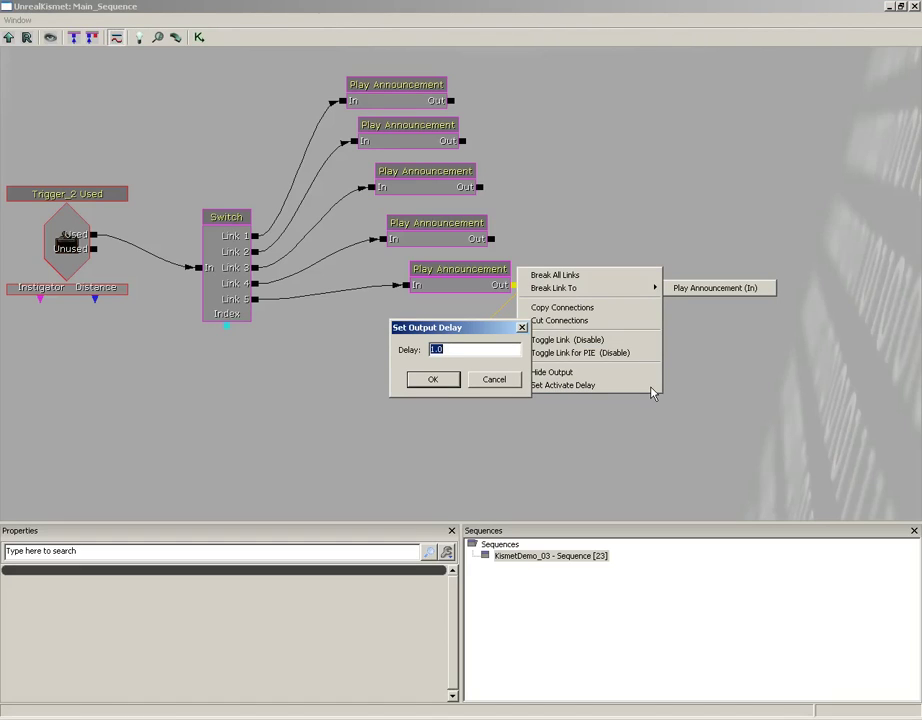
type("2")
key("Return")
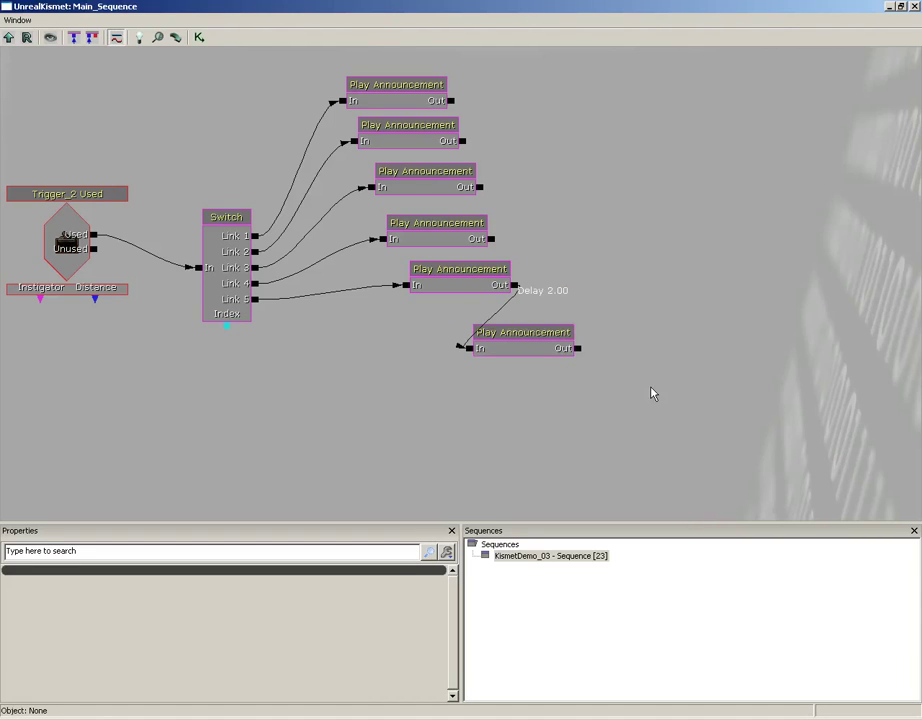
Set the Trigger_2 Used event's Re Trigger Delay to 0
left_click(68, 252)
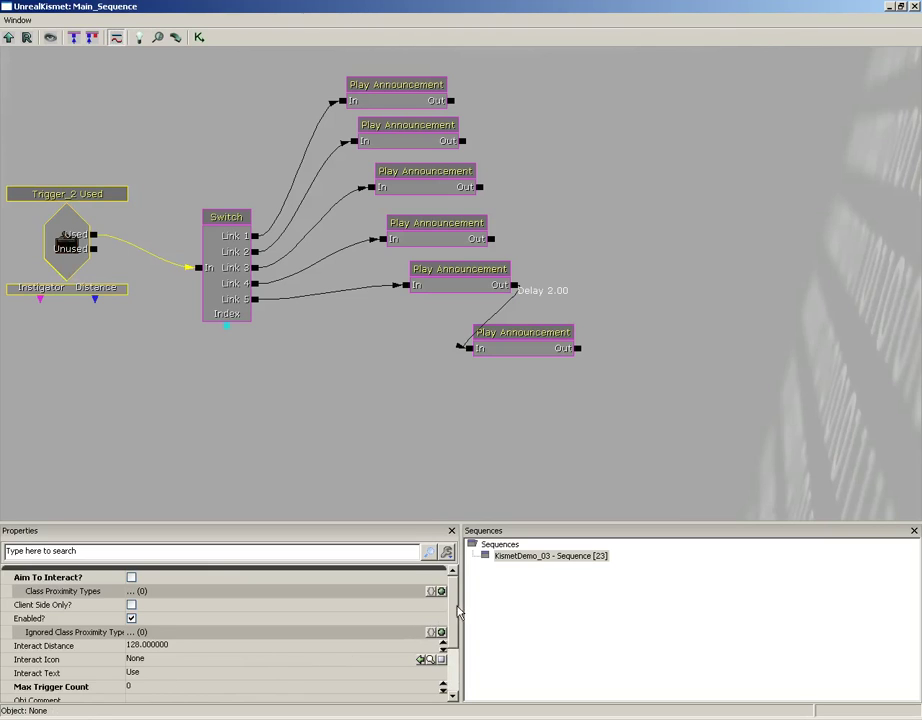
scroll(458, 612, "down", 2)
left_click(142, 676)
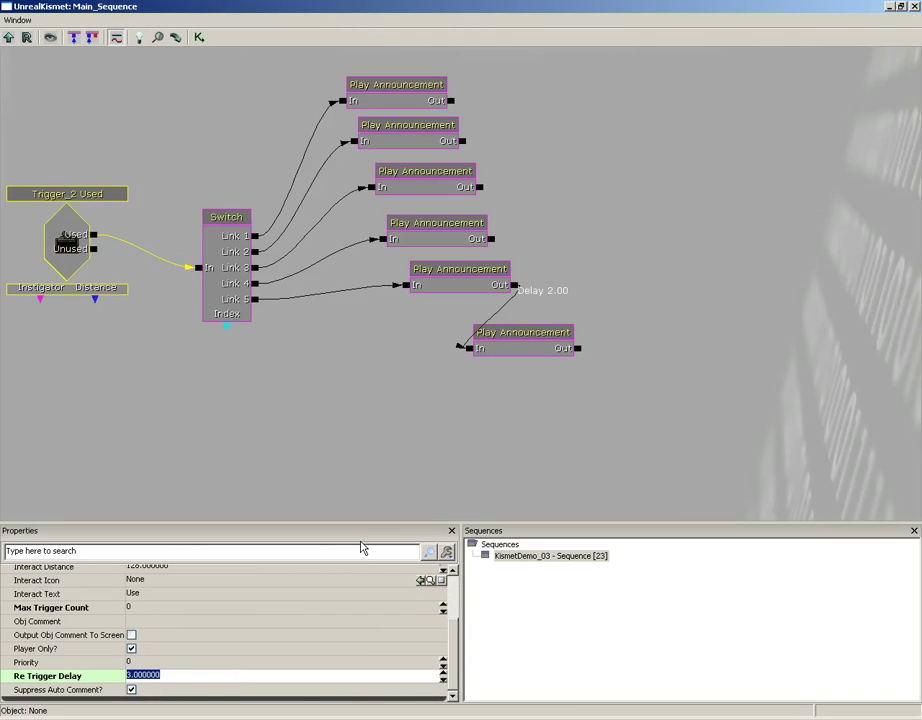
type("0")
key("Return")
Play-test the delayed follow-up announcement from the floor, approaching the wall switch, and exit the session
left_click(913, 6)
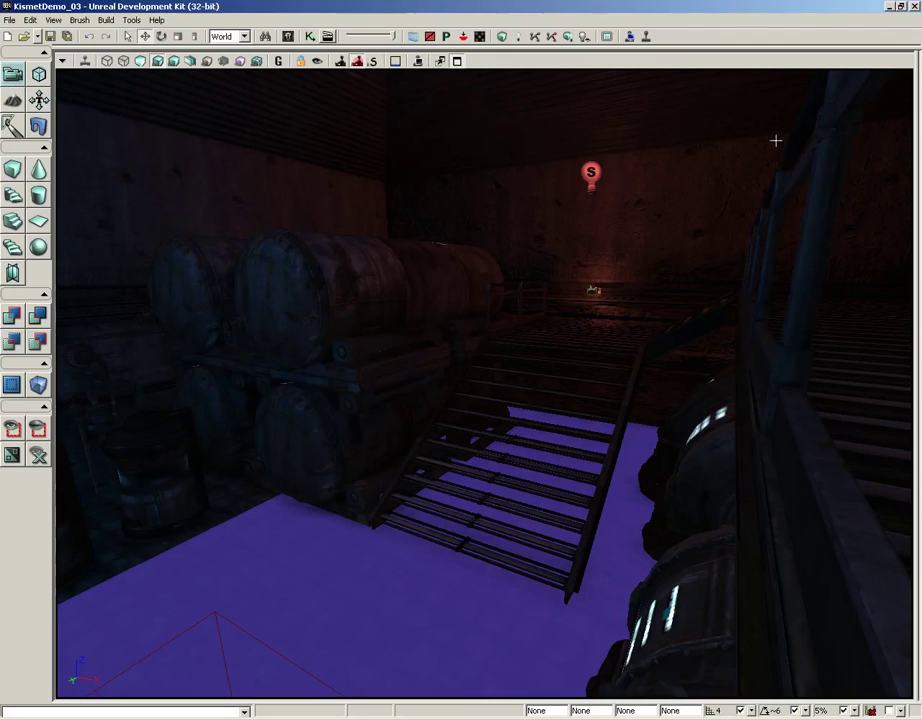
right_click(401, 600)
left_click(440, 580)
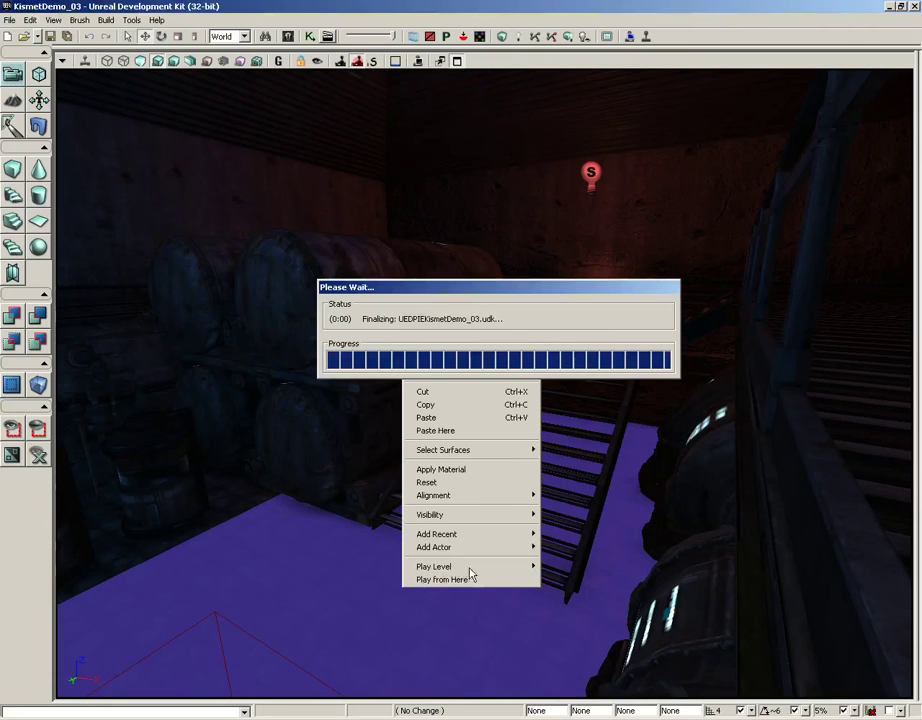
key("w")
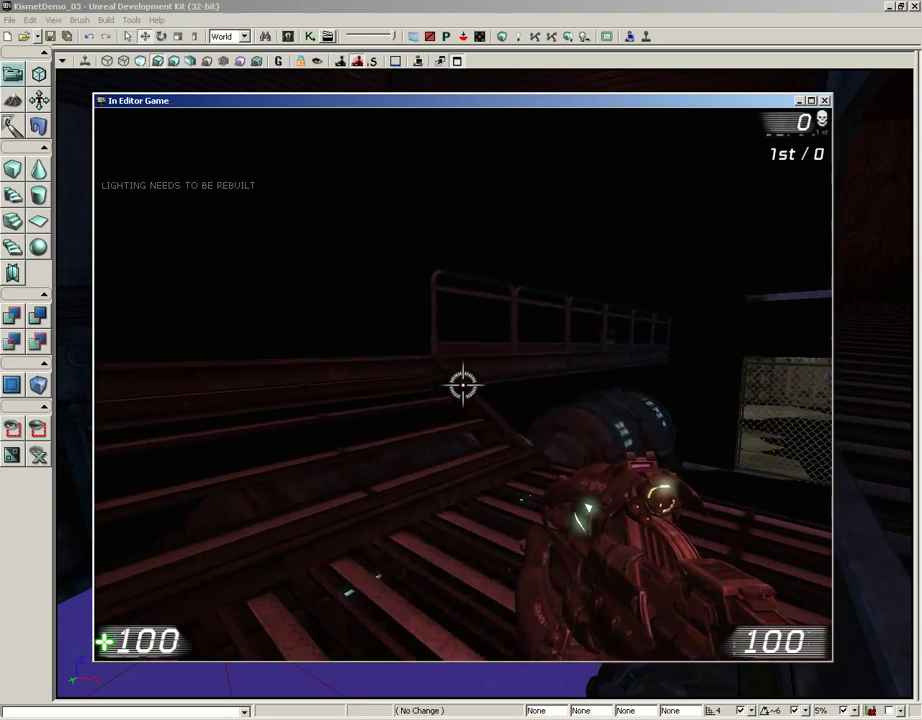
key("Escape")
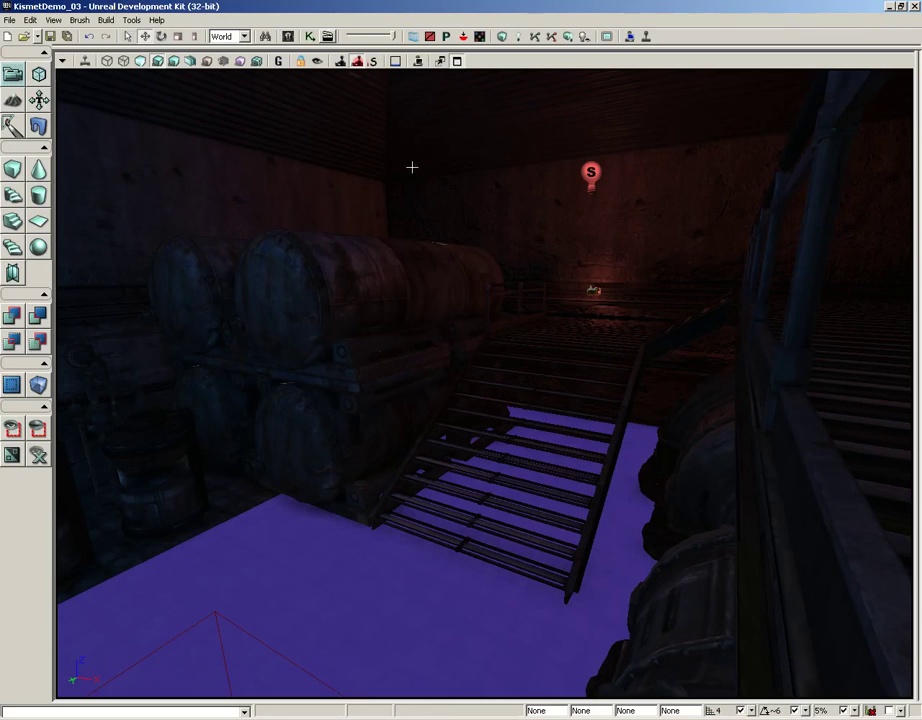
Back in Kismet, add another Play Announcement copy below the sixth one and link the sixth's Out to its In
left_click(310, 36)
left_click(541, 347)
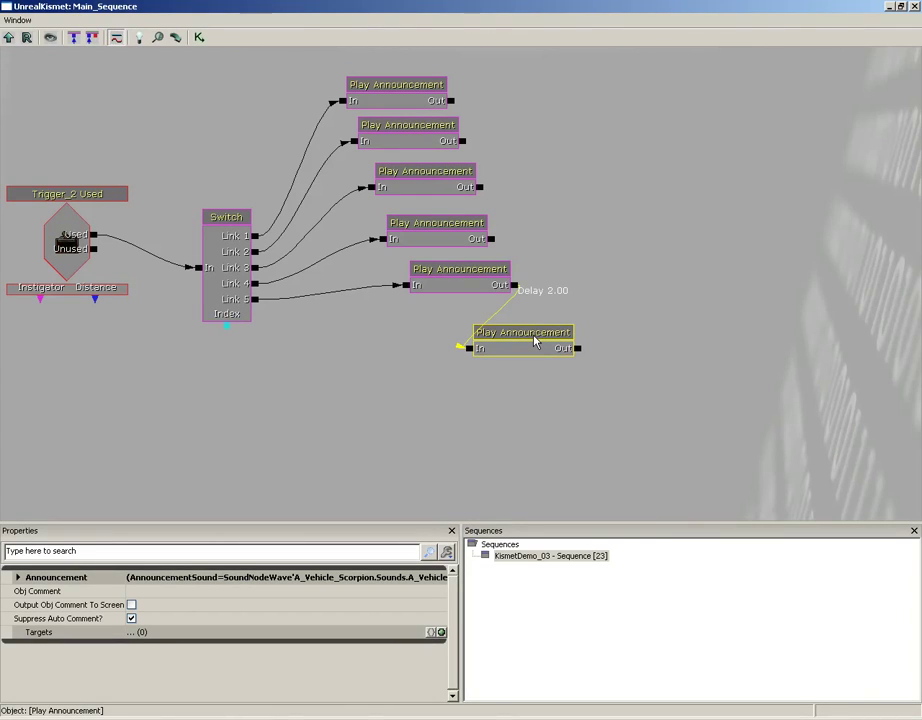
key("ctrl+v")
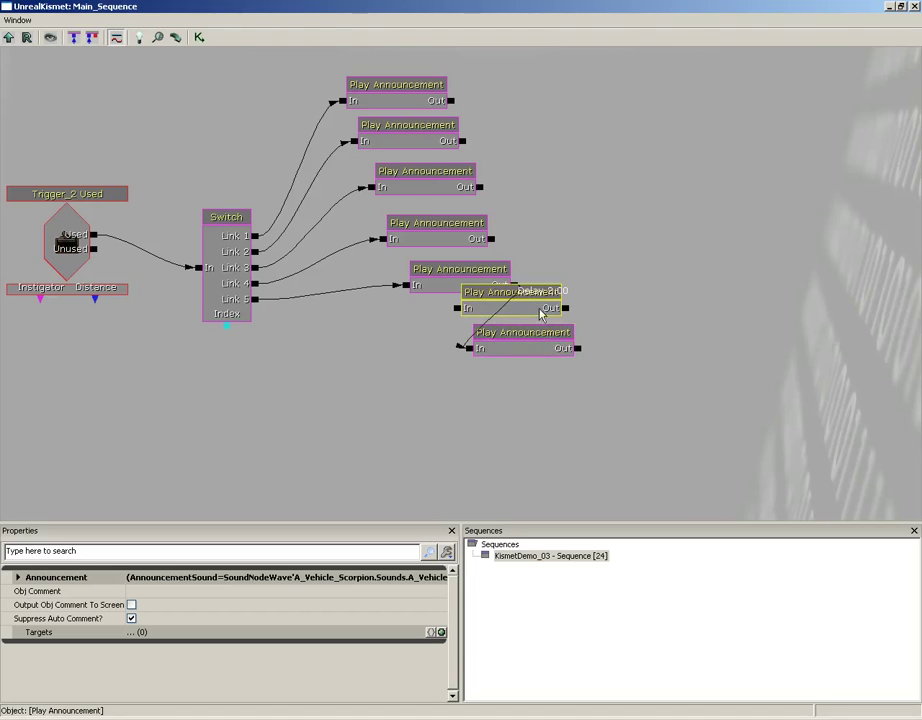
left_click_drag(539, 305, 601, 403)
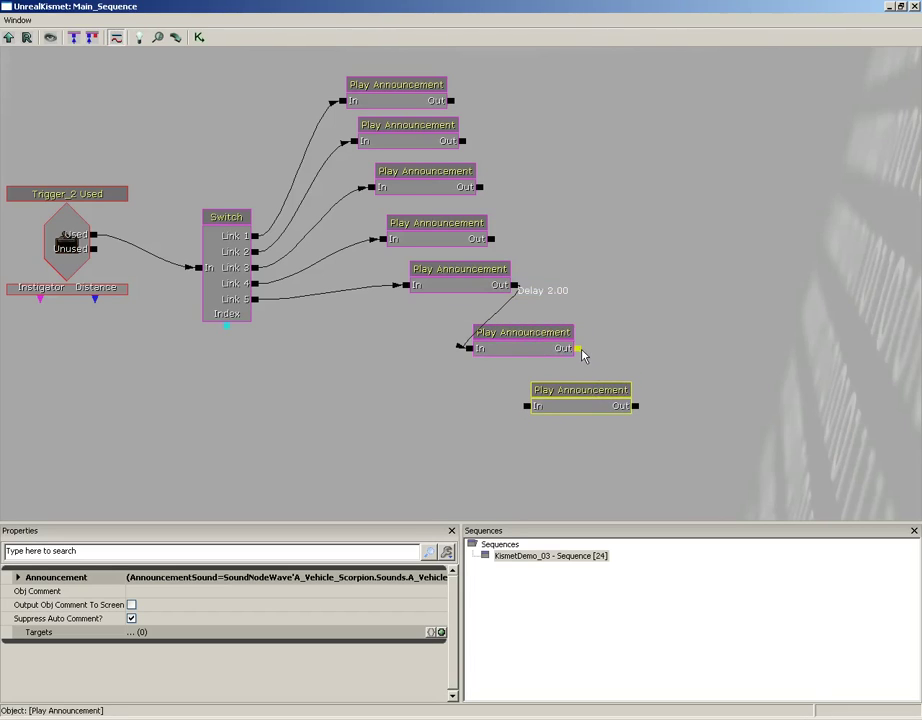
left_click_drag(578, 348, 526, 406)
Expand the new action's Announcement properties and set its announcement text to "Self-destruct sequence initiated..."
left_click(146, 591)
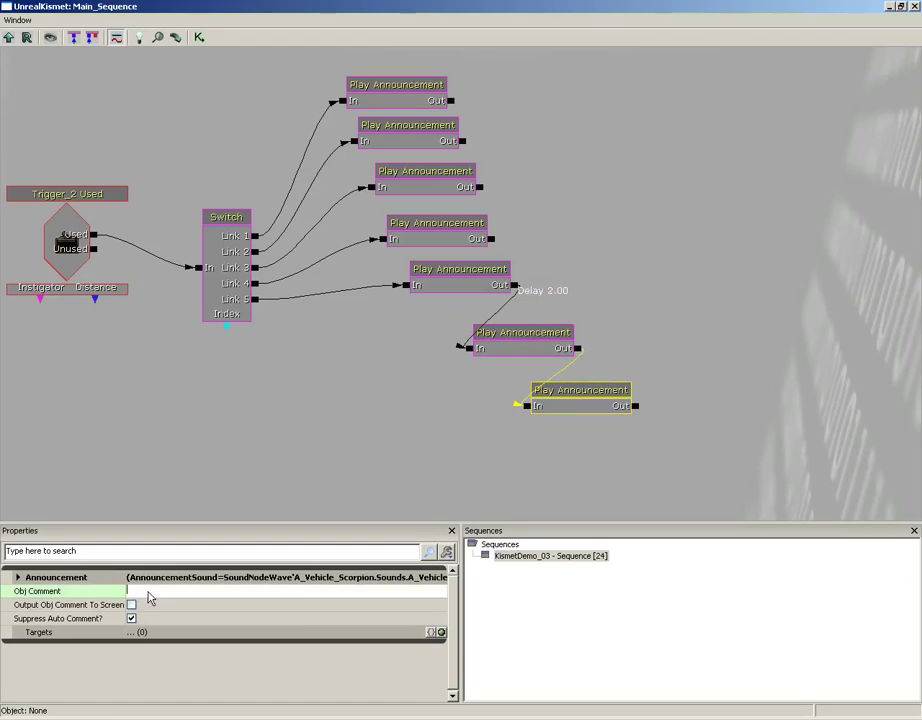
double_click(308, 580)
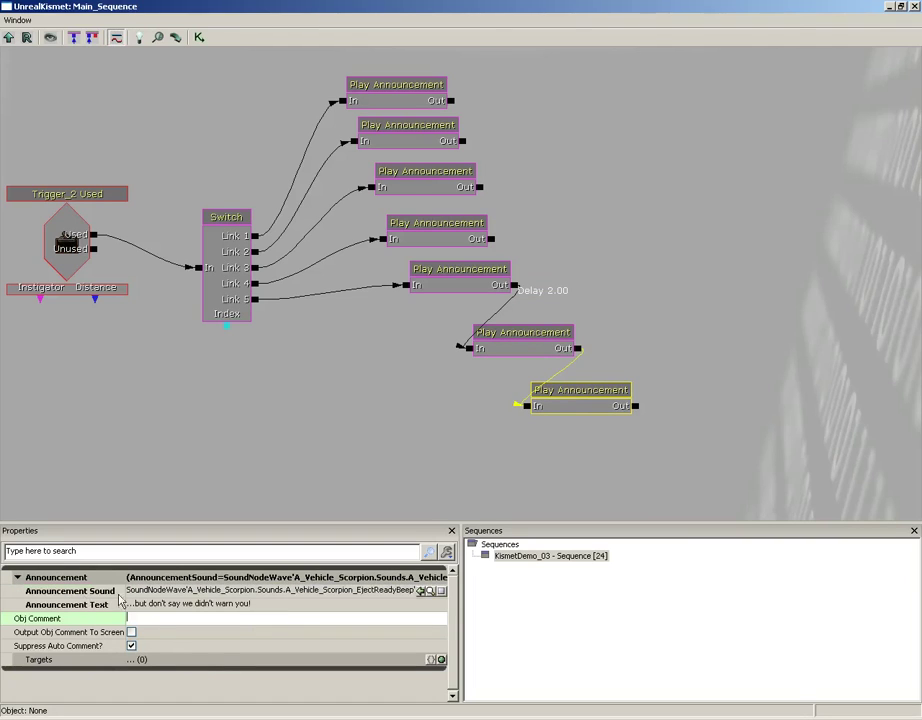
left_click(180, 604)
type("Self-destr")
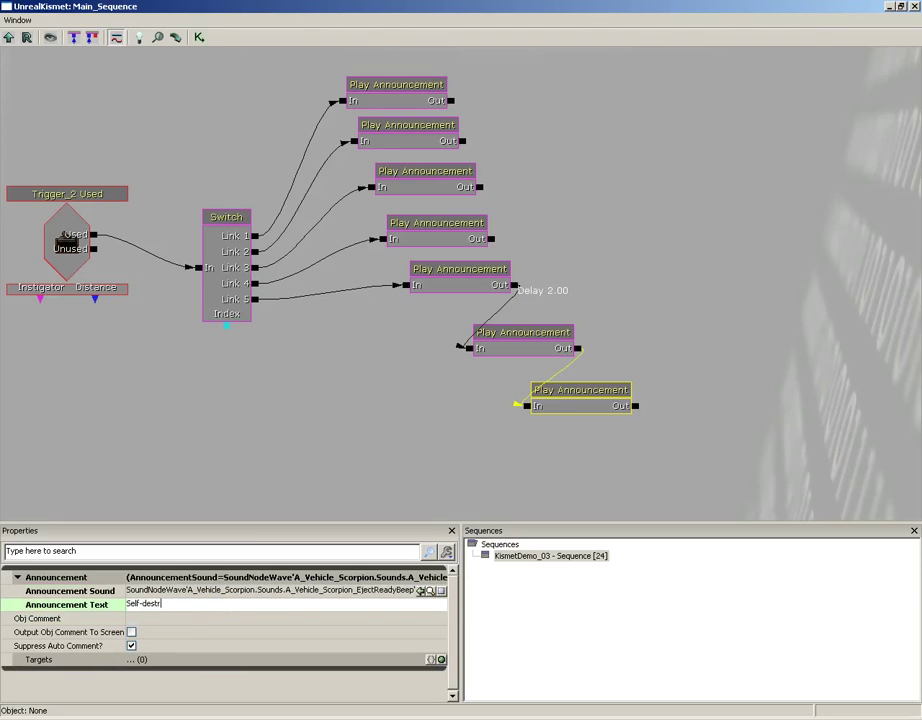
type("uct sequence initiated...")
key("Return")
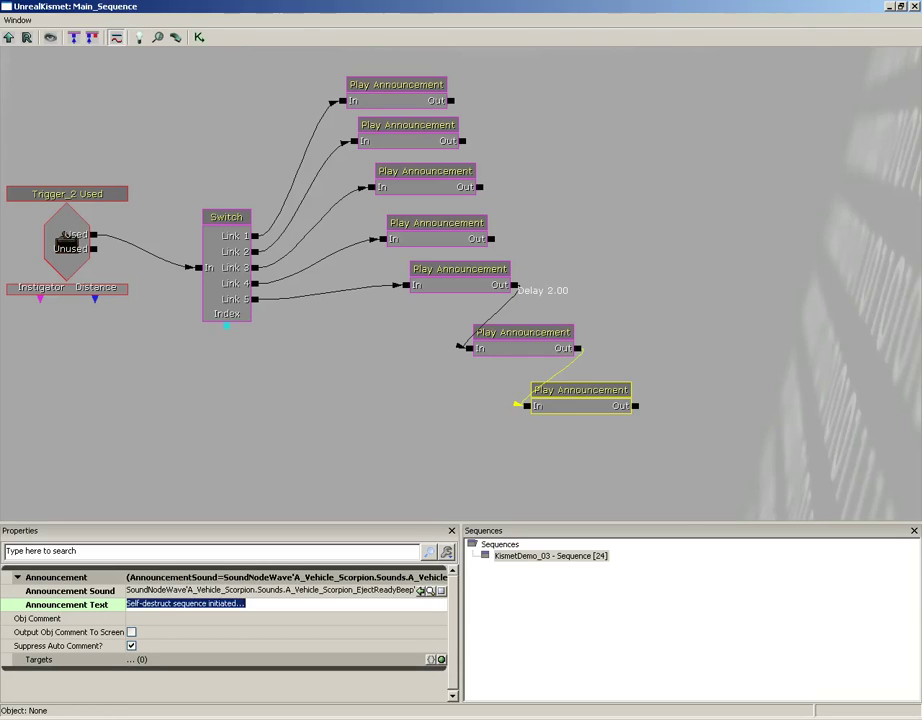
Move the seventh Play Announcement slightly down and right, and set an activate delay of 3 on the sixth one's Out
left_click_drag(584, 403, 595, 414, "ctrl")
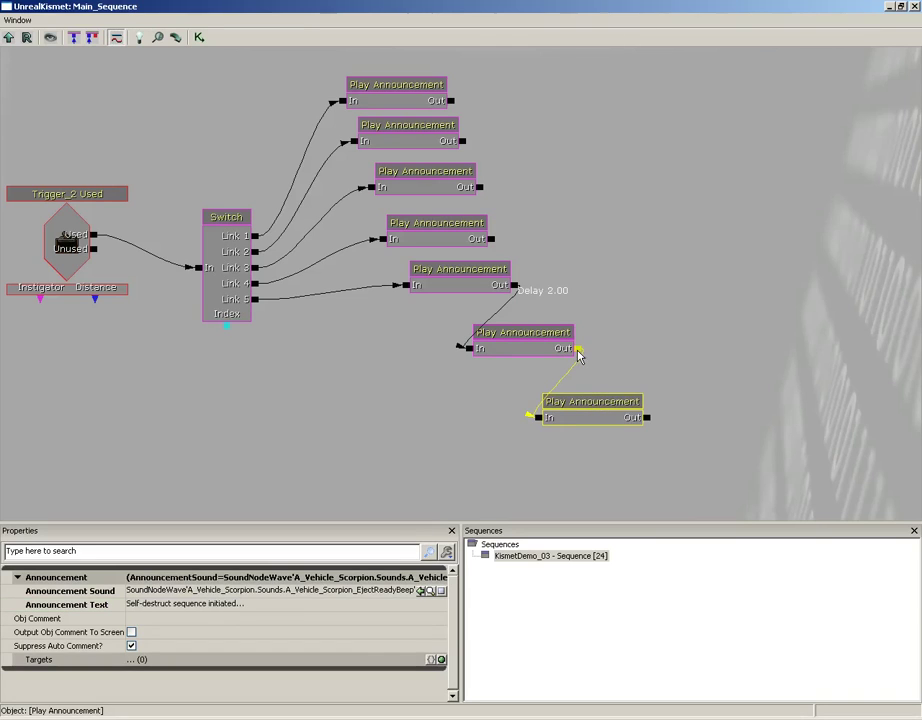
right_click(578, 352)
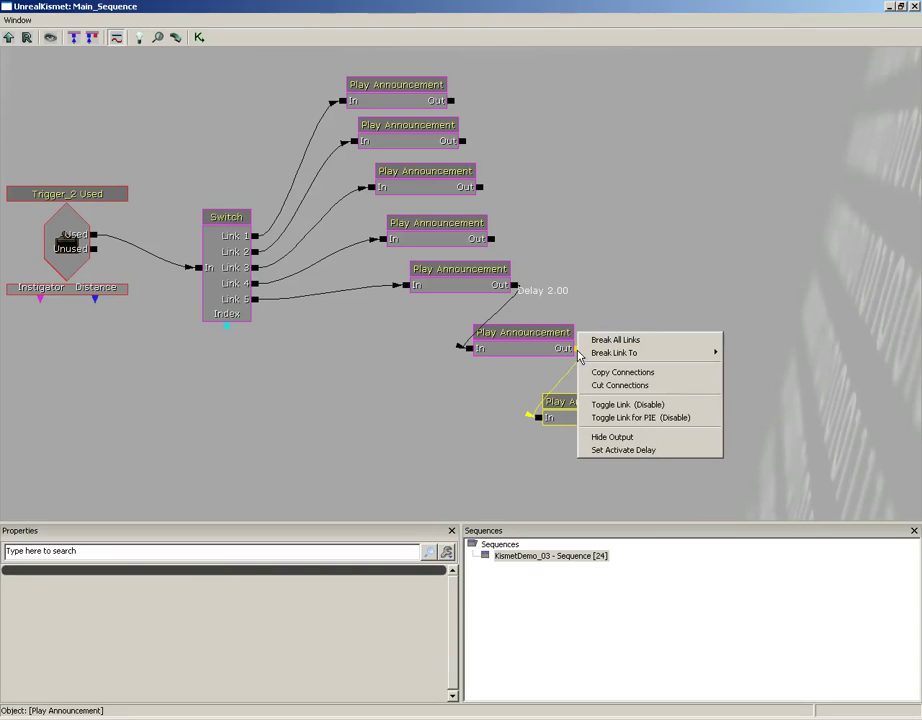
left_click(600, 450)
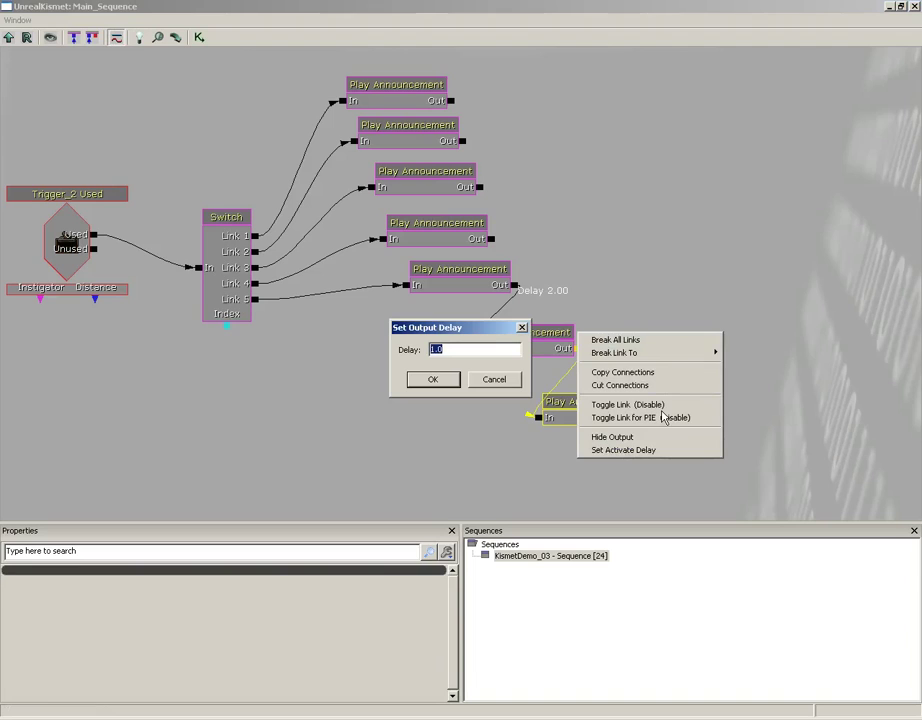
type("3")
key("Return")
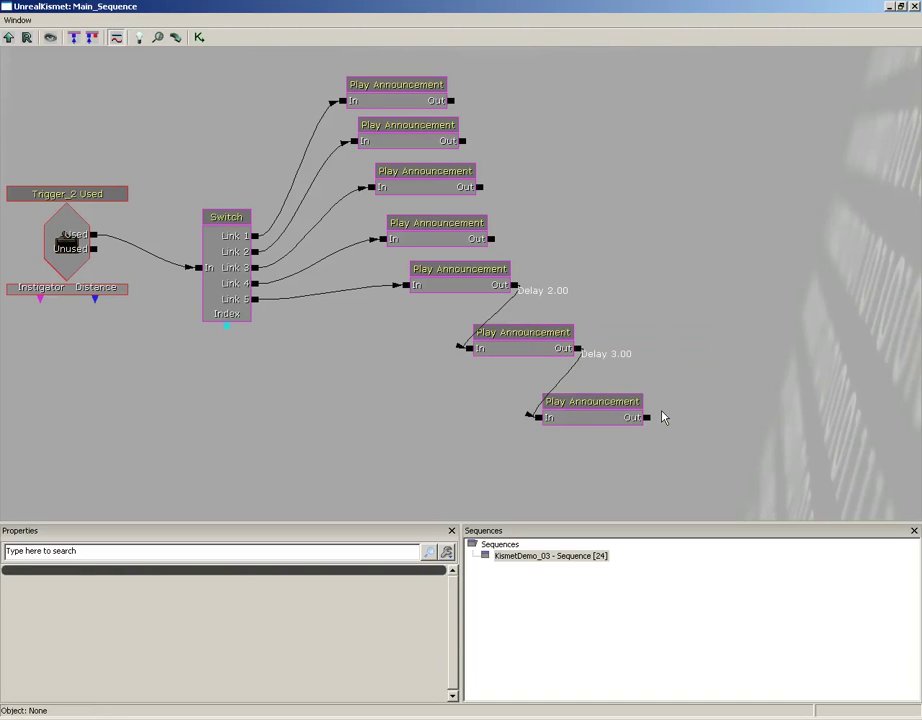
Set the activate delay on the fifth Play Announcement's Out to 3
right_click(514, 290)
left_click(562, 385)
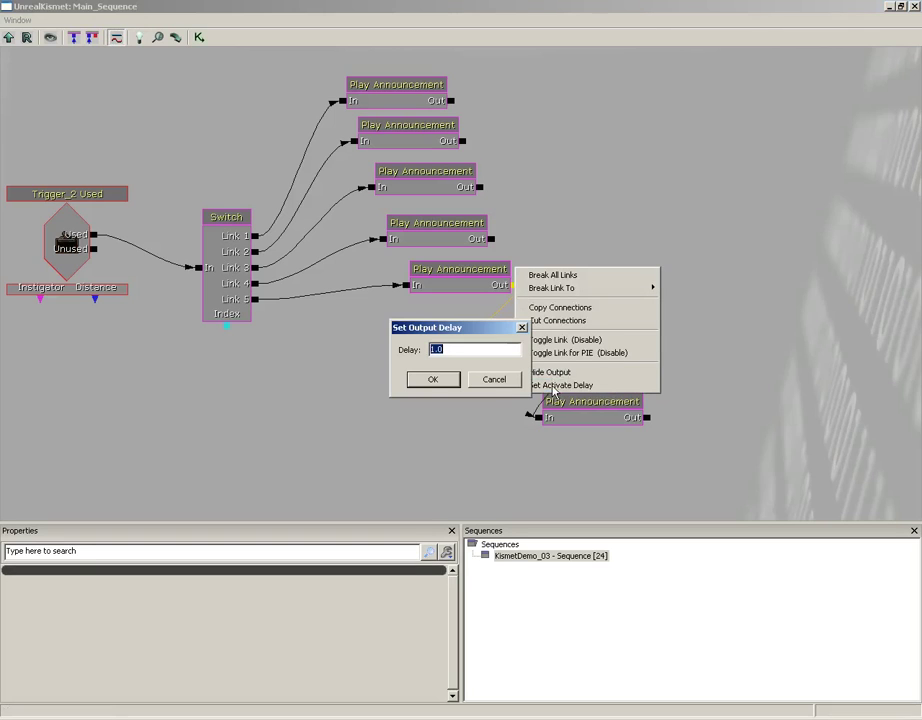
type("3")
key("Return")
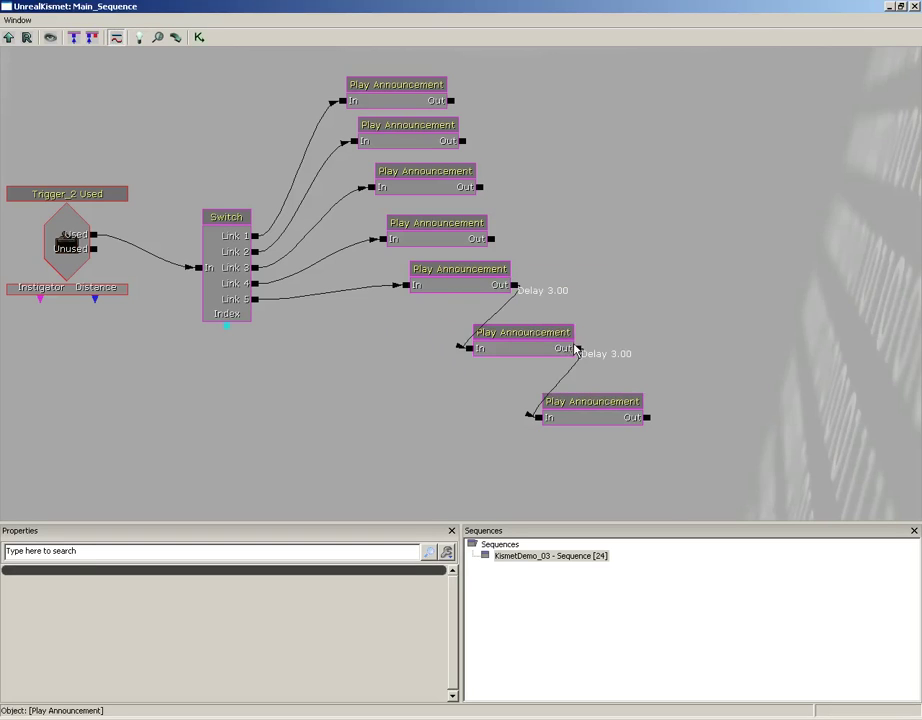
Set the activate delay on the sixth Play Announcement's Out to 2
right_click(577, 350)
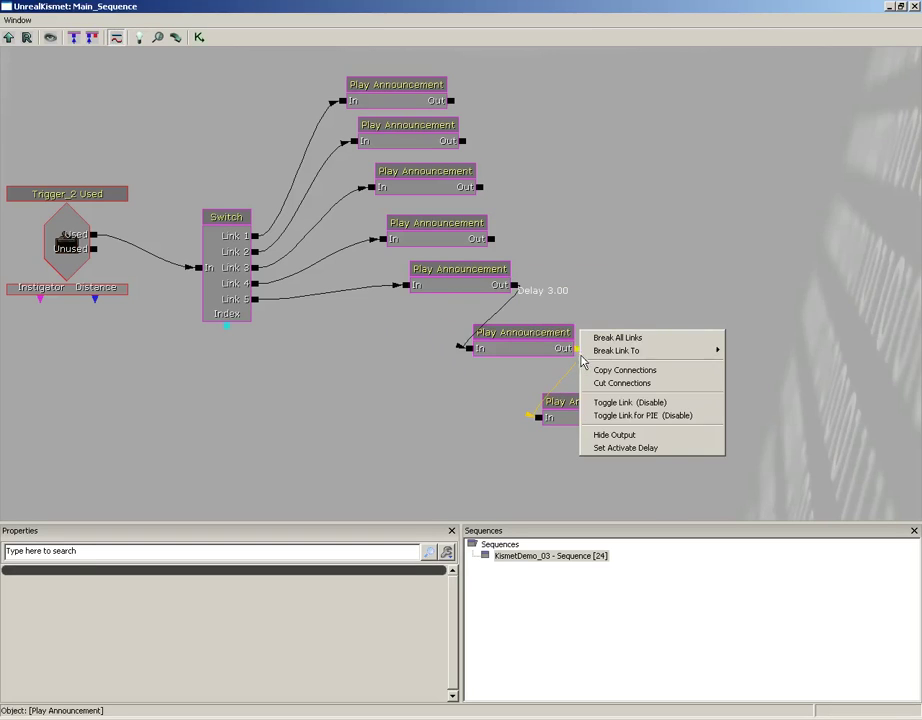
left_click(604, 449)
type("2")
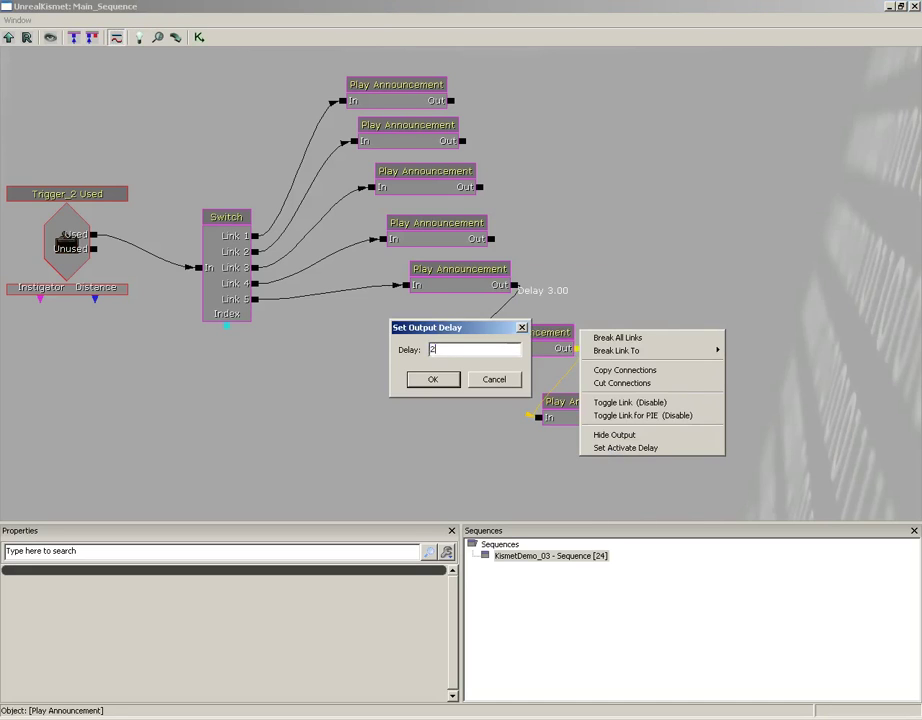
key("Return")
Close Kismet and play-test from the floor, using the wall switch through to the self-destruct announcement, and exit the session
left_click(913, 9)
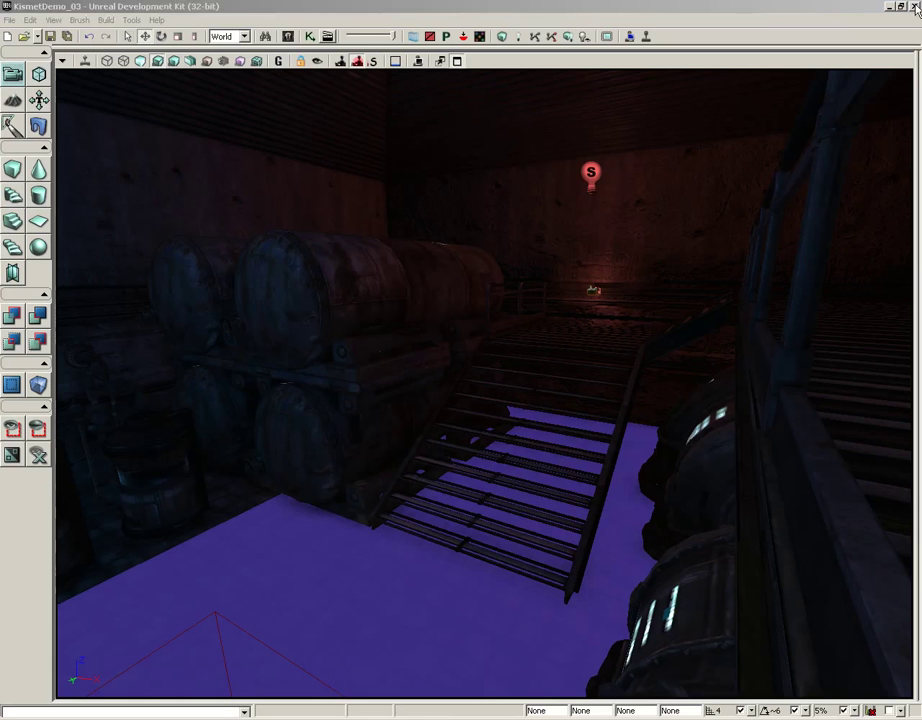
right_click(306, 354)
left_click(358, 602)
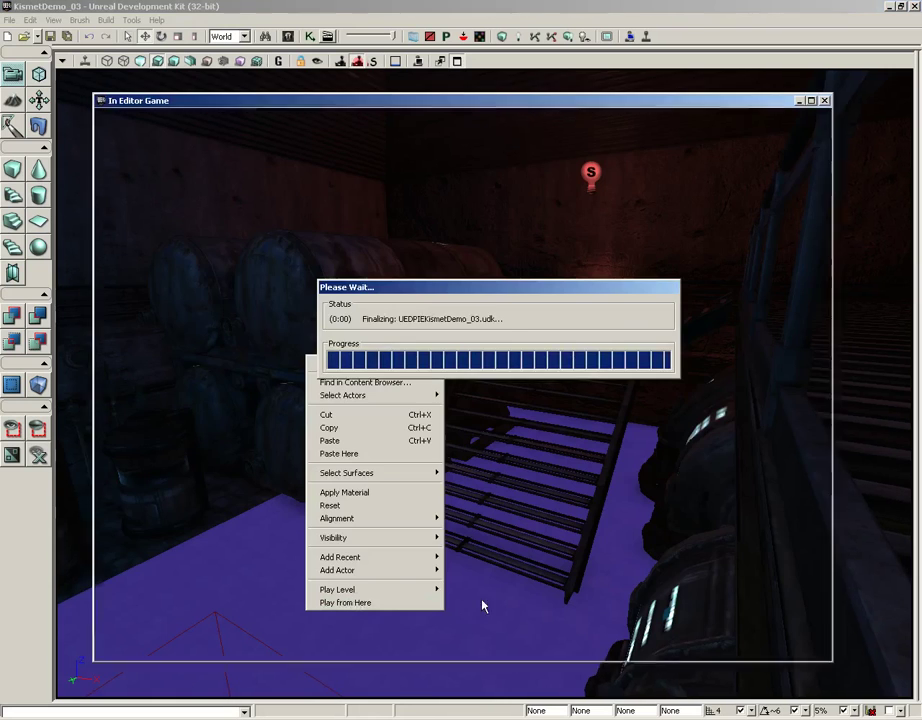
key("w")
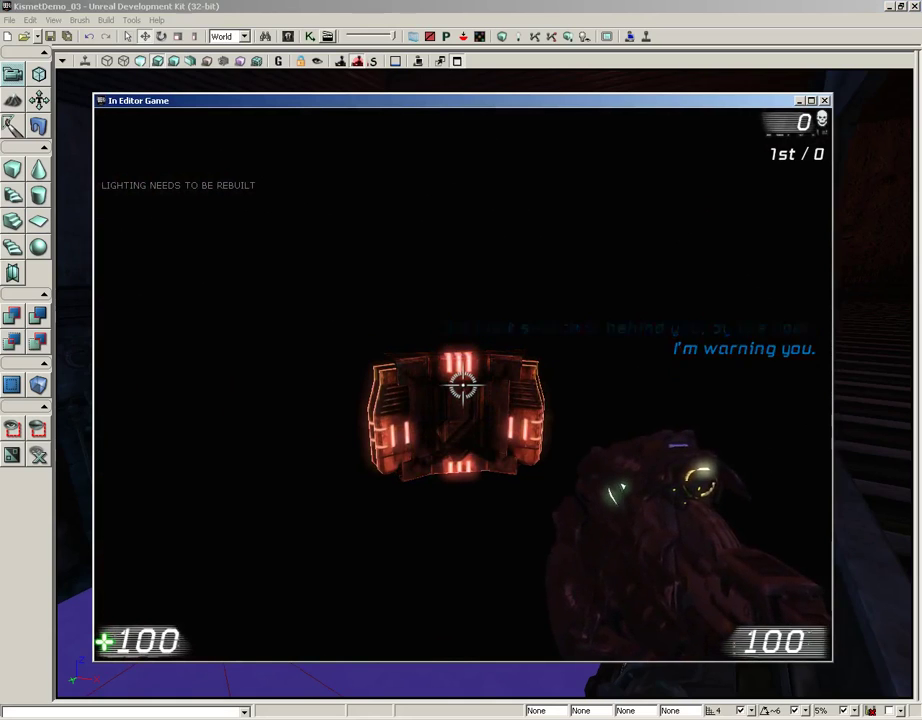
key("e")
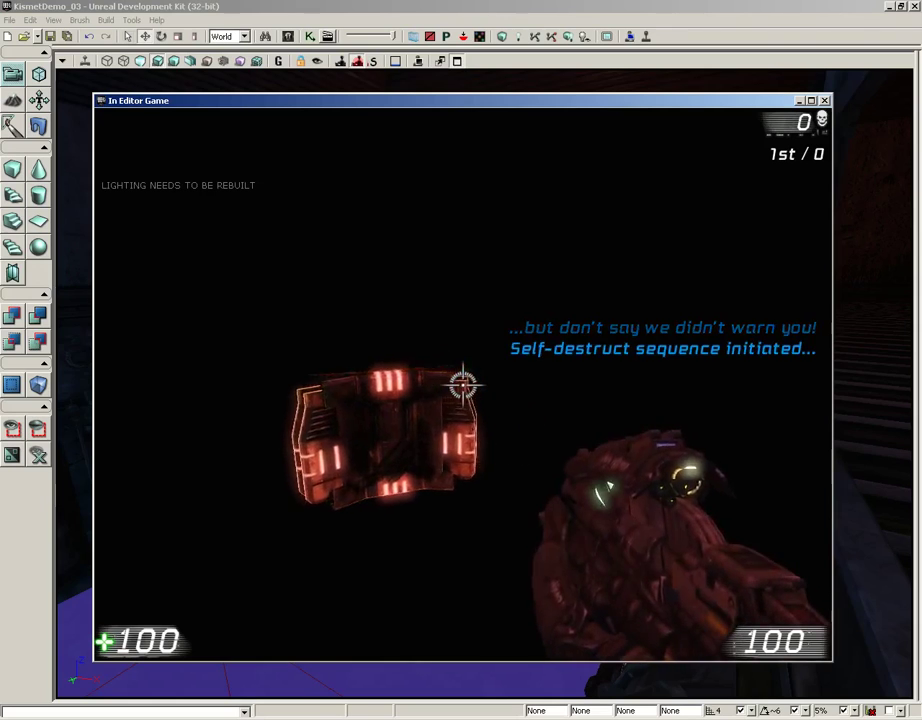
key("w")
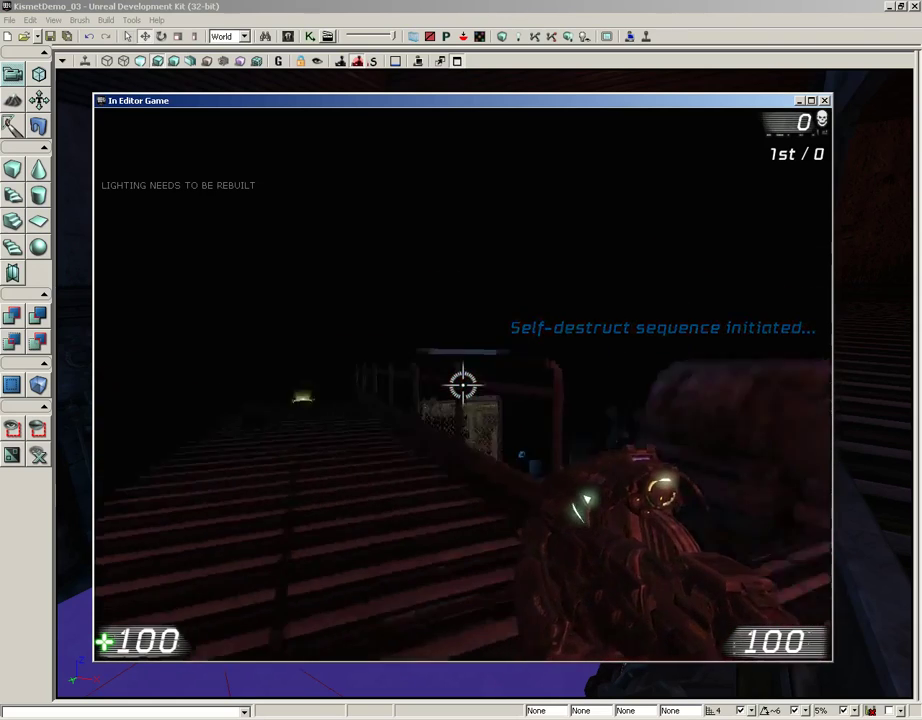
key("Escape")
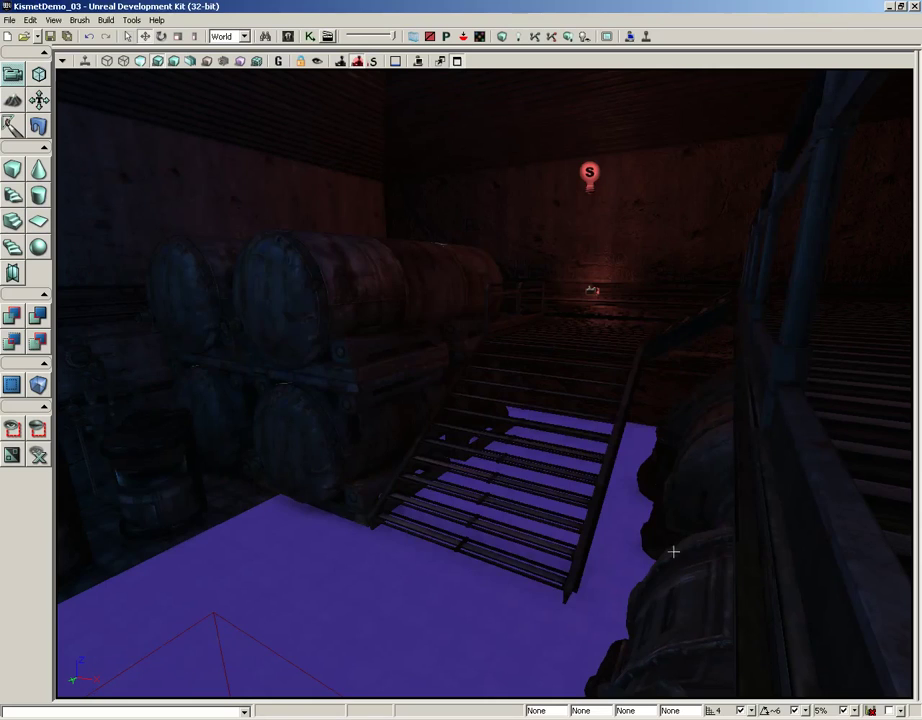
Reopen Kismet, set the Trigger_2 Used event's Re Trigger Delay to 3, and close Kismet
left_click(310, 36)
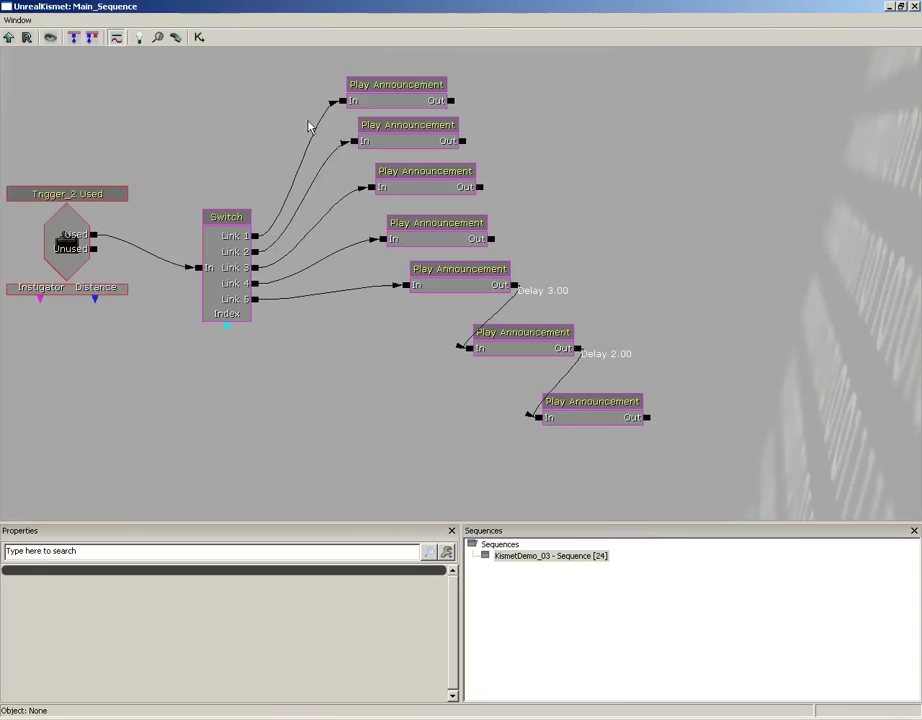
left_click(80, 255)
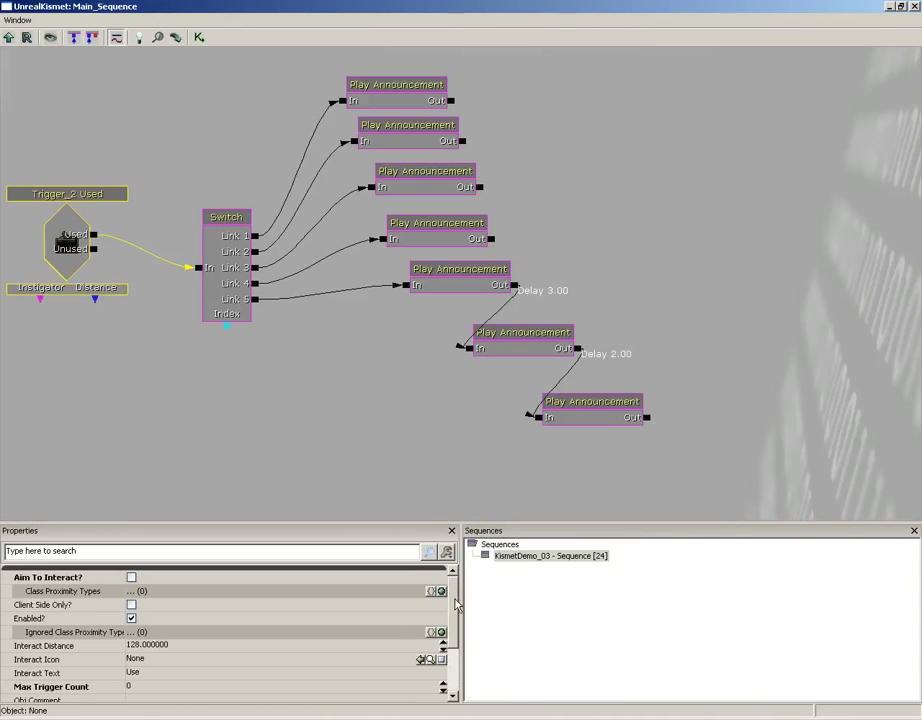
scroll(170, 668, "down", 2)
left_click(170, 672)
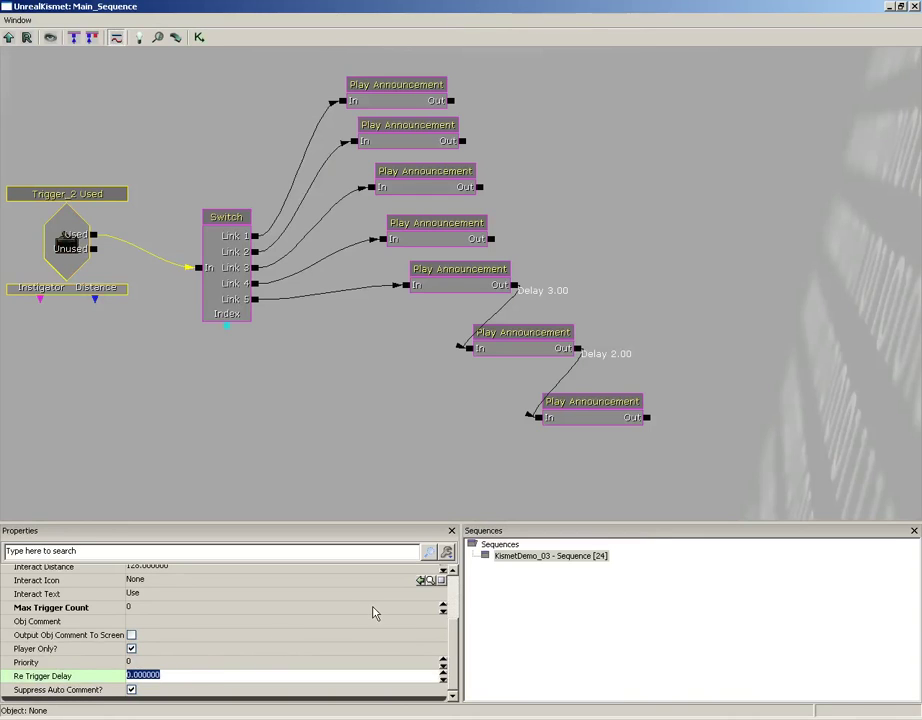
type("3")
key("Return")
left_click(813, 228)
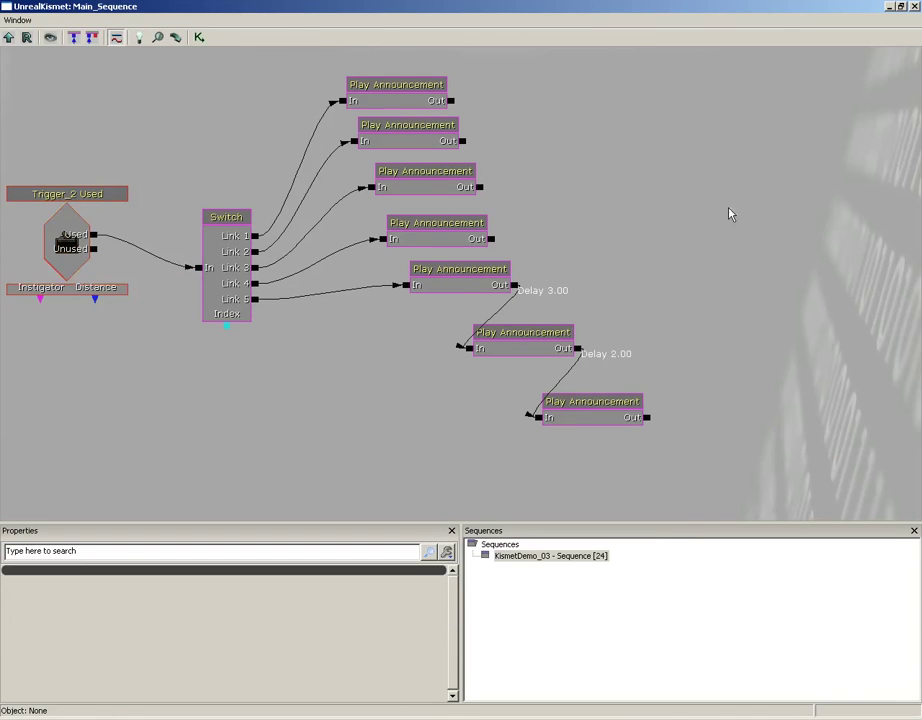
scroll(728, 213, "down", 2)
scroll(706, 235, "up", 1)
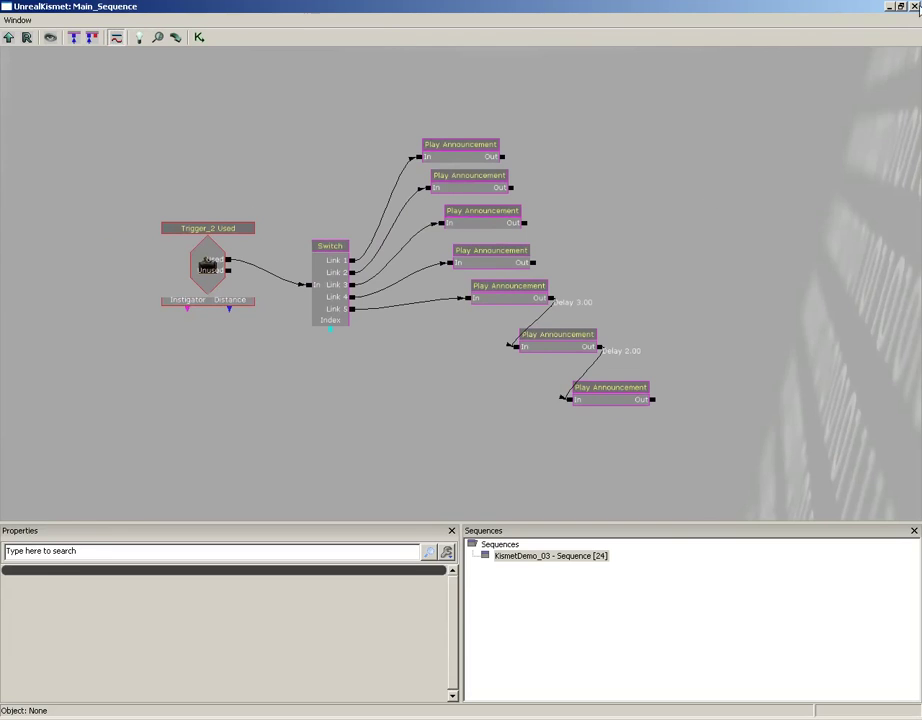
left_click(915, 7)
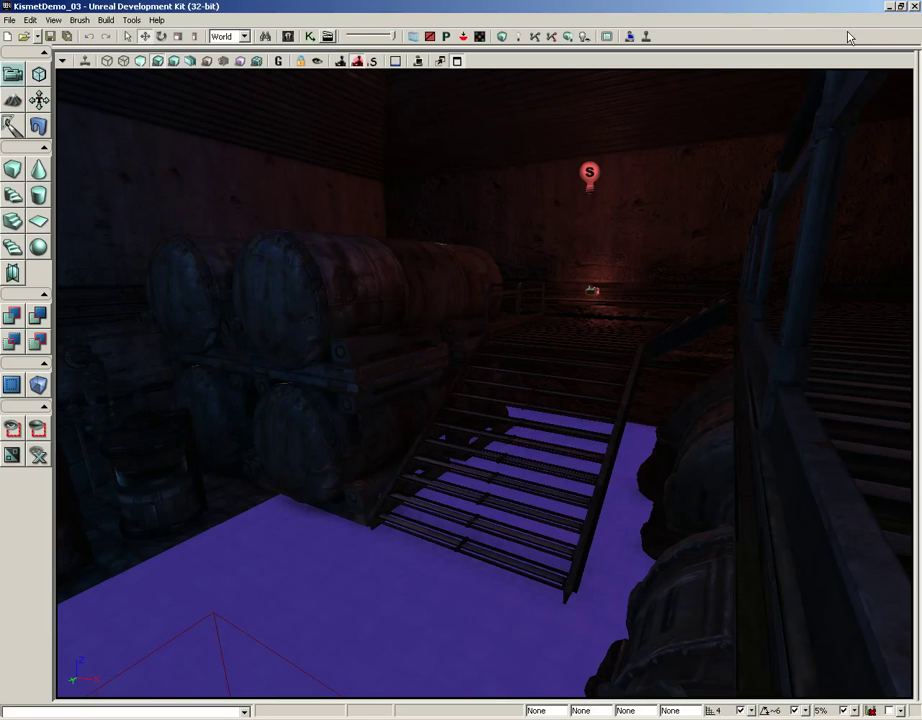